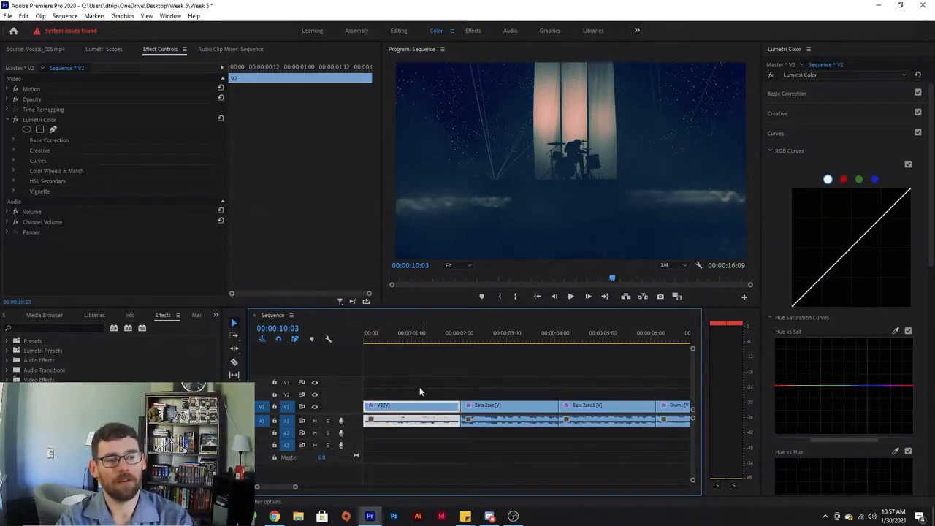
# Delete only the audio of the first four clips, V2, Bass 2sec, Bass 2sec.1 and Drum1, keeping their video.
pyautogui.click(419, 386)
pyautogui.click(418, 418)
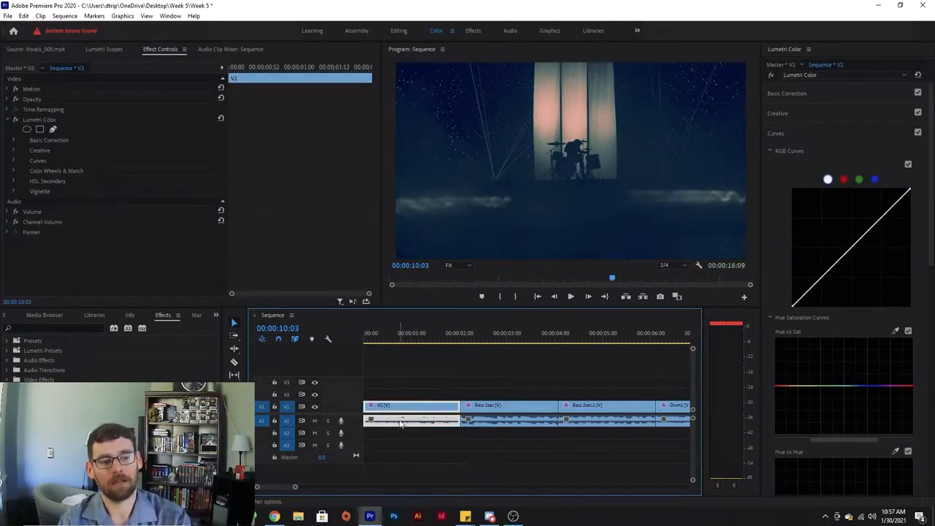
pyautogui.click(402, 373)
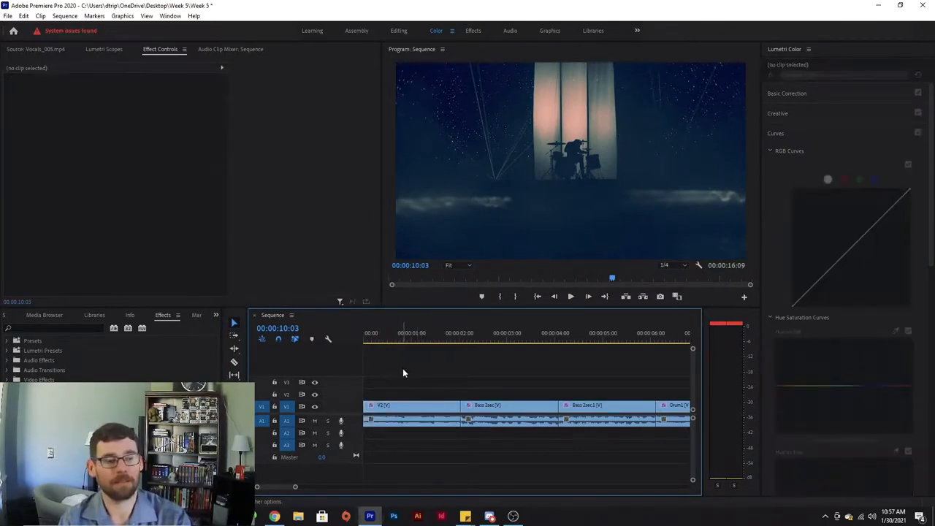
pyautogui.click(403, 420)
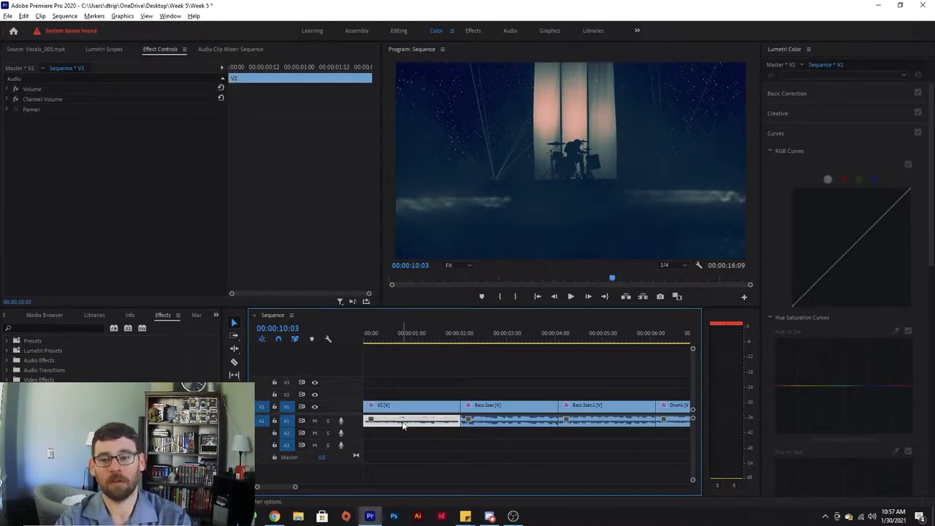
pyautogui.keyDown('shift'); pyautogui.click(484, 422); pyautogui.keyUp('shift')
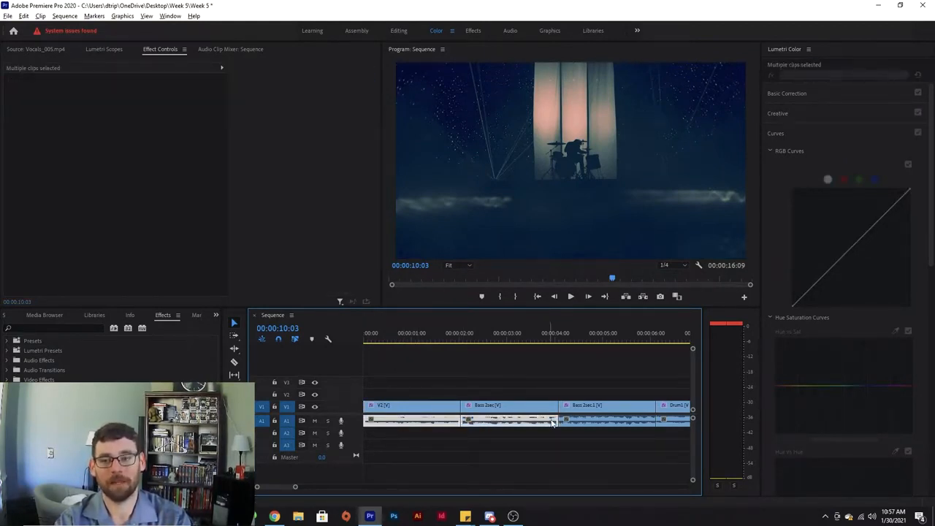
pyautogui.keyDown('shift'); pyautogui.click(581, 423); pyautogui.keyUp('shift')
pyautogui.keyDown('shift'); pyautogui.click(674, 422); pyautogui.keyUp('shift')
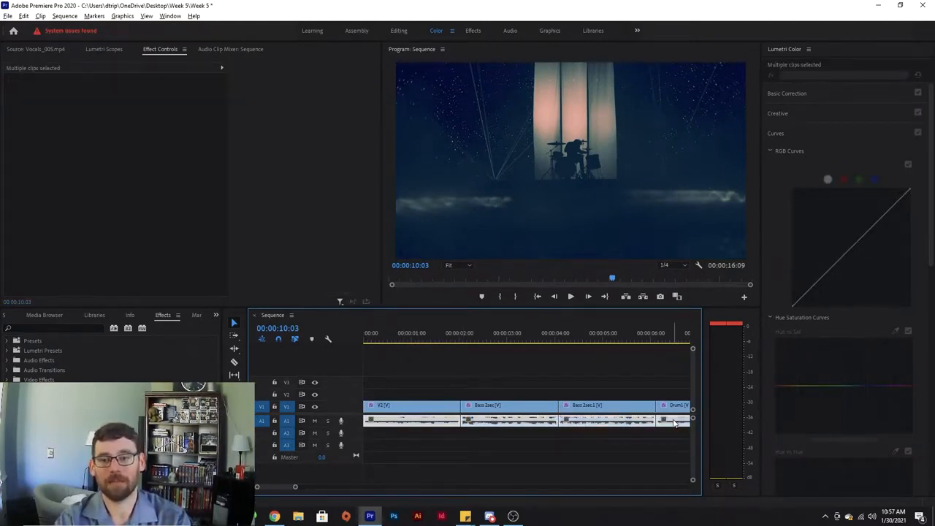
pyautogui.press('Delete')
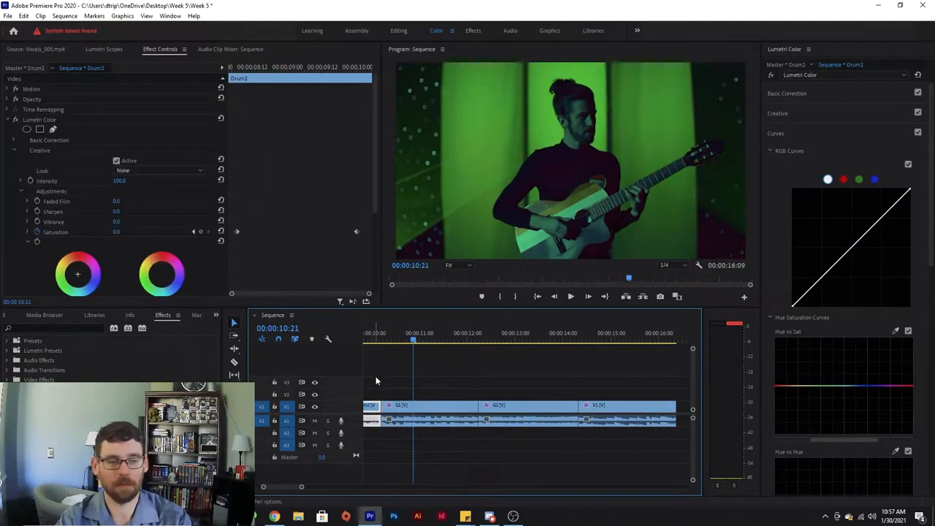
# Delete only the audio of the remaining clips, Drum2, G1, G2 and V1, keeping their video.
pyautogui.click(374, 411)
pyautogui.keyDown('alt'); pyautogui.click(374, 420); pyautogui.keyUp('alt')
pyautogui.keyDown('alt'); pyautogui.keyDown('shift'); pyautogui.click(424, 422); pyautogui.keyUp('shift'); pyautogui.keyUp('alt')
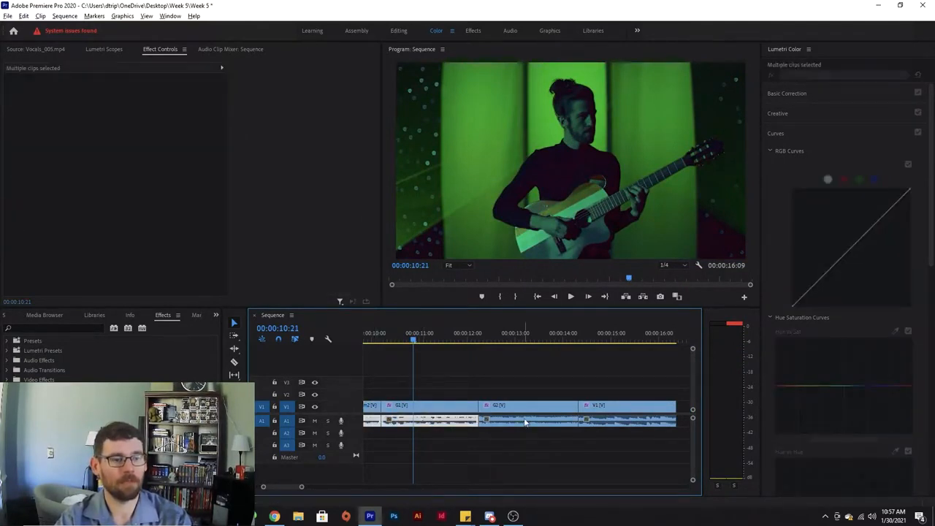
pyautogui.keyDown('alt'); pyautogui.keyDown('shift'); pyautogui.click(524, 422); pyautogui.keyUp('shift'); pyautogui.keyUp('alt')
pyautogui.keyDown('alt'); pyautogui.keyDown('shift'); pyautogui.click(592, 421); pyautogui.keyUp('shift'); pyautogui.keyUp('alt')
pyautogui.press('Delete')
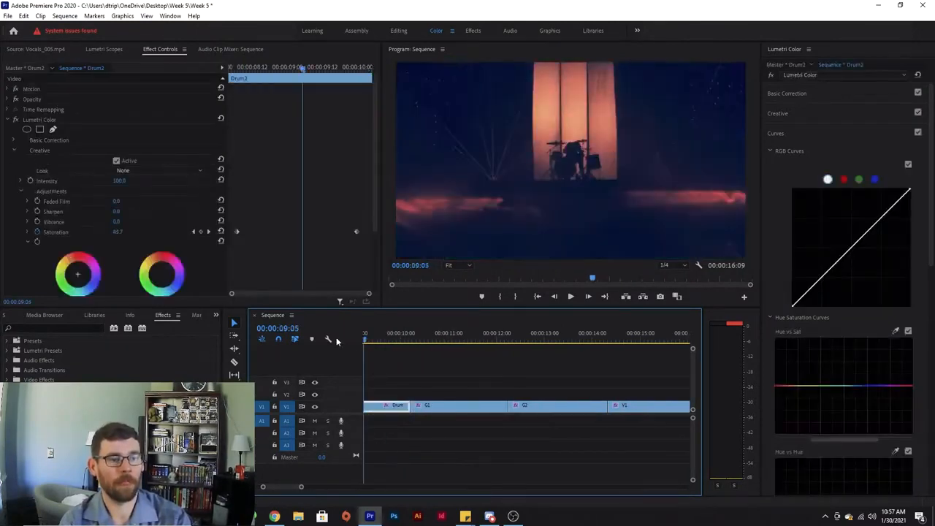
# Stack Bass 2sec on V2, Bass 2sec.1 on V3 and Drum1 on V4, directly above the V2 clip at the sequence start.
pyautogui.moveTo(318, 338); pyautogui.dragTo(297, 339)
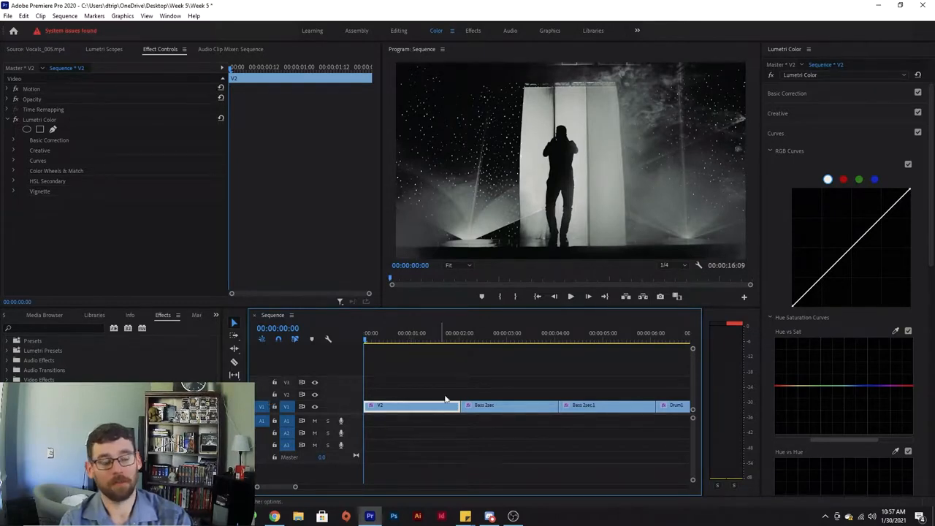
pyautogui.click(489, 410)
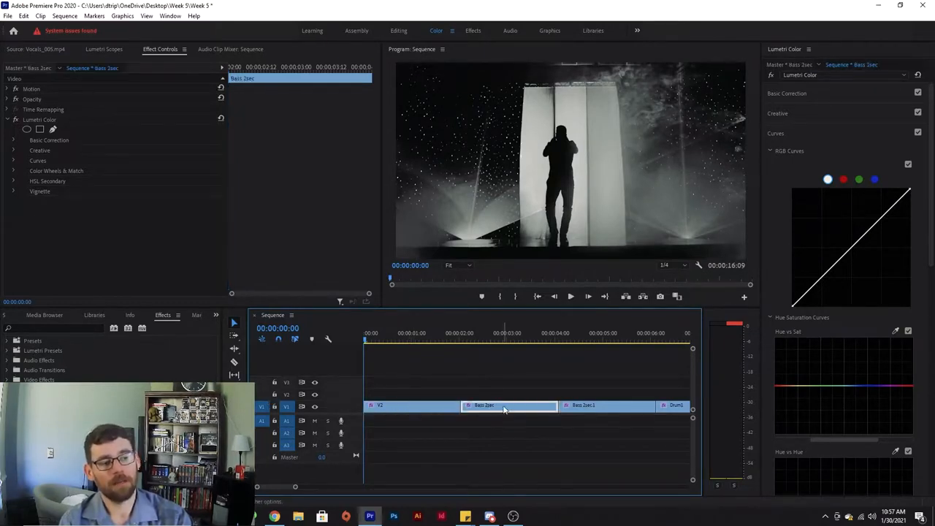
pyautogui.moveTo(503, 409); pyautogui.dragTo(392, 387)
pyautogui.moveTo(670, 406); pyautogui.dragTo(389, 373)
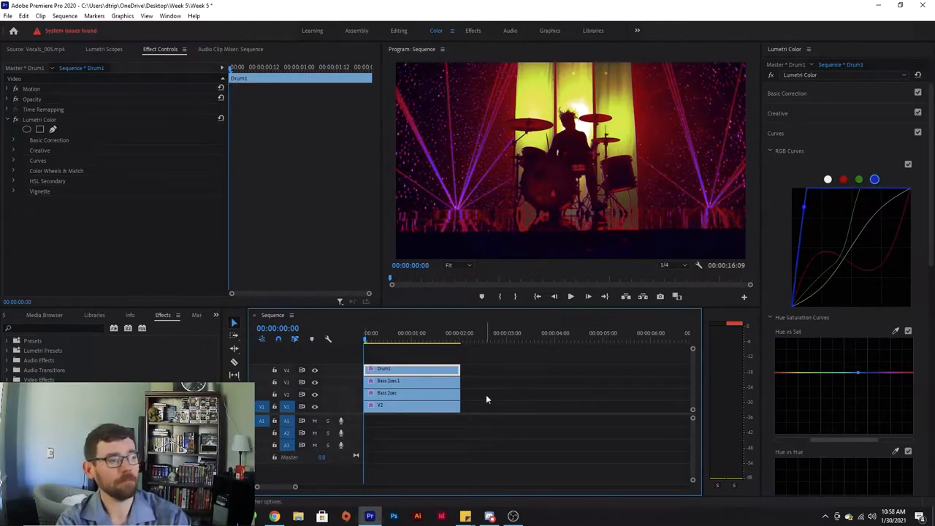
# Toggle the visibility of tracks V4, V3 and V2 to view each stacked clip, leaving all tracks switched on.
pyautogui.click(523, 189)
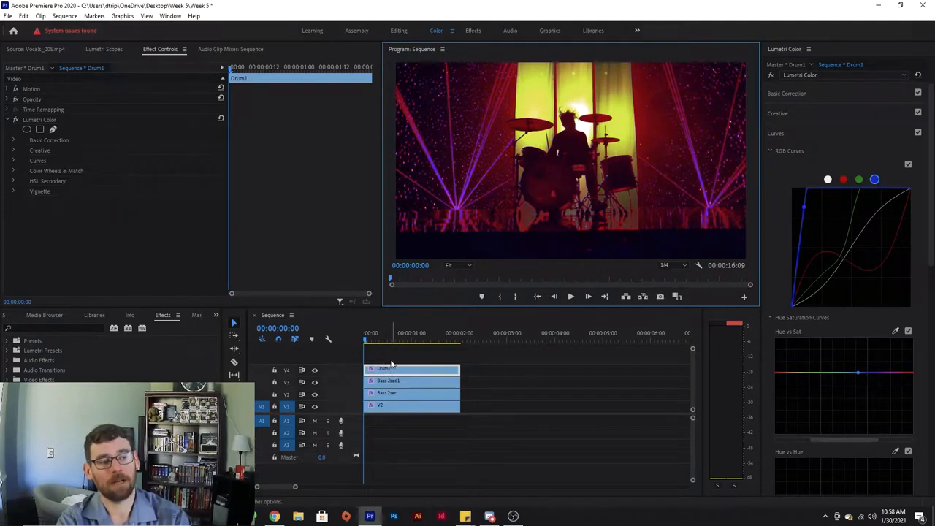
pyautogui.click(316, 372)
pyautogui.click(315, 370)
pyautogui.click(315, 382)
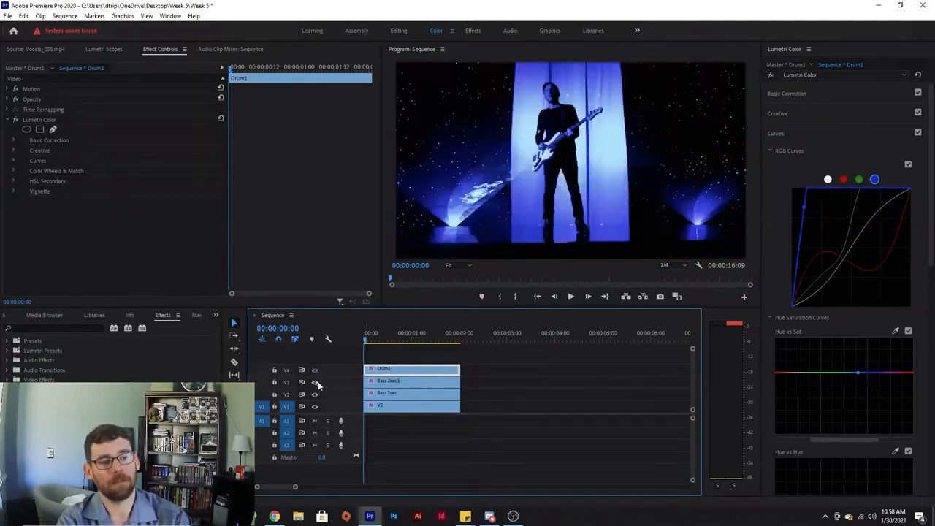
pyautogui.click(314, 394)
pyautogui.click(315, 394)
pyautogui.click(315, 382)
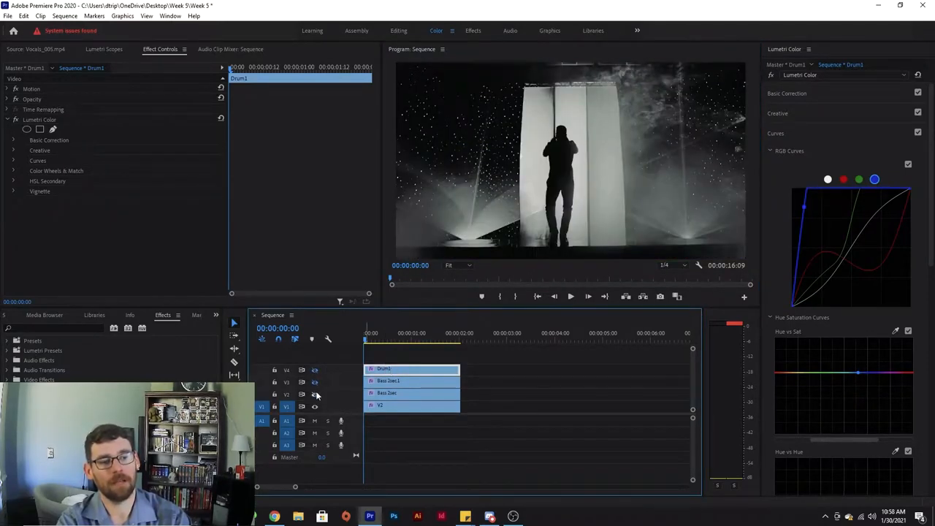
pyautogui.click(315, 371)
pyautogui.click(315, 370)
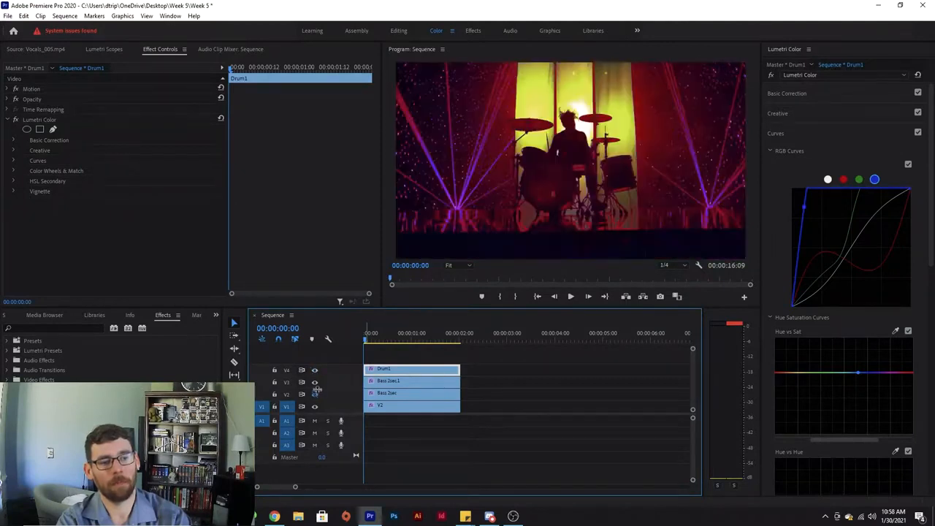
pyautogui.click(315, 394)
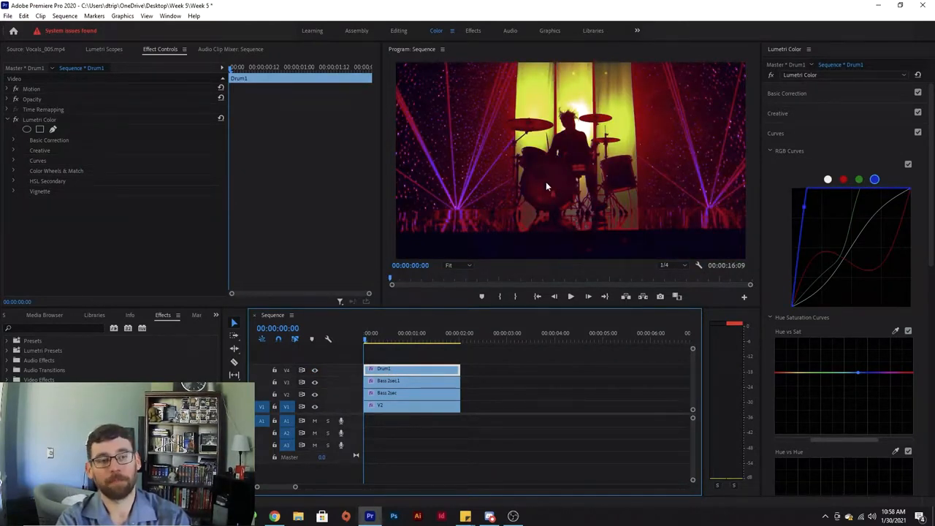
# Scale the Drum1 clip to 50 and move it into the frame's upper-left quarter, at about 481, 267.
pyautogui.click(151, 50)
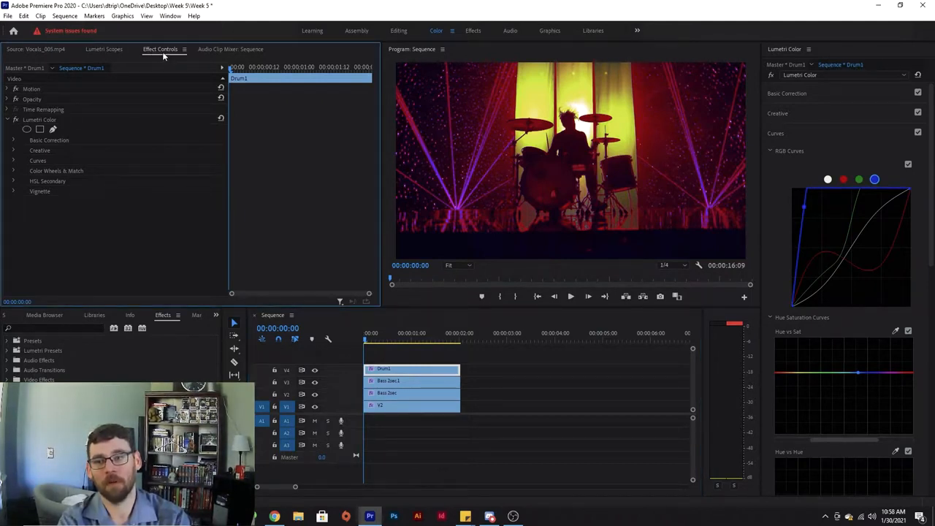
pyautogui.click(9, 120)
pyautogui.click(6, 89)
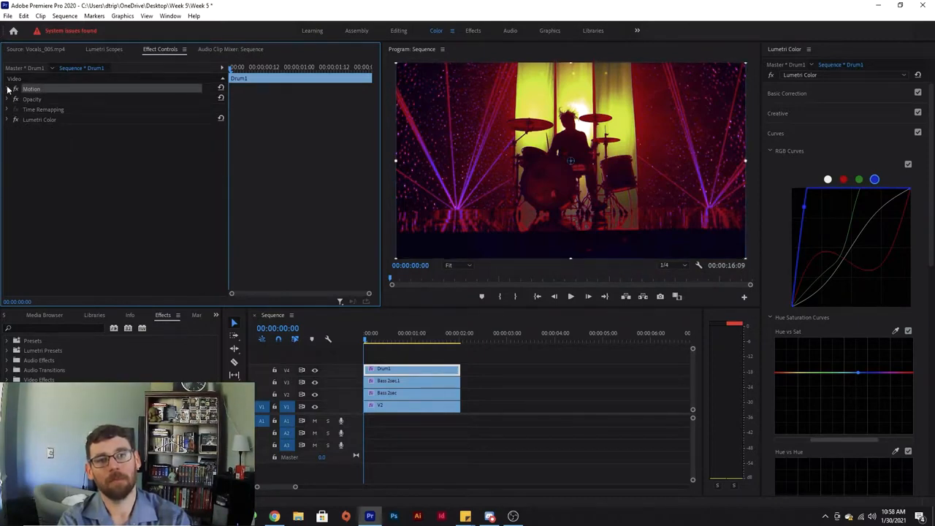
pyautogui.click(7, 89)
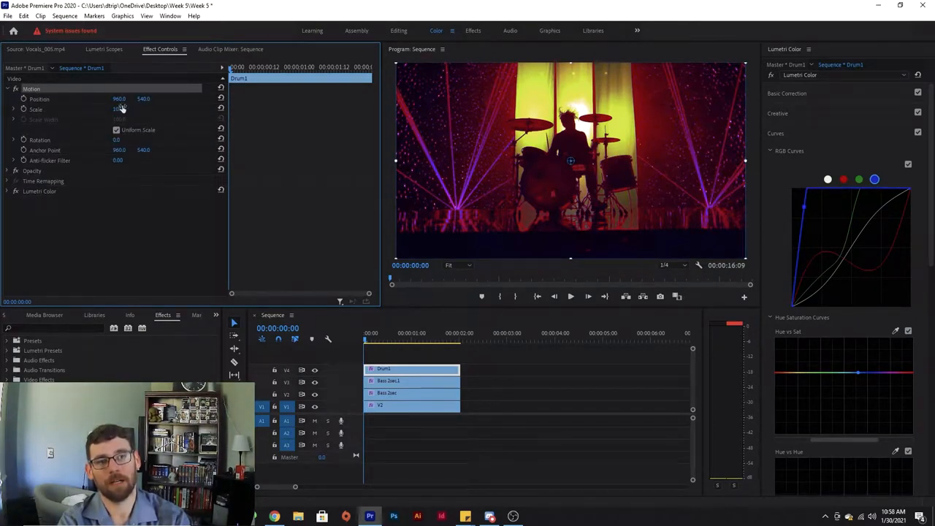
pyautogui.moveTo(119, 109); pyautogui.dragTo(95, 109)
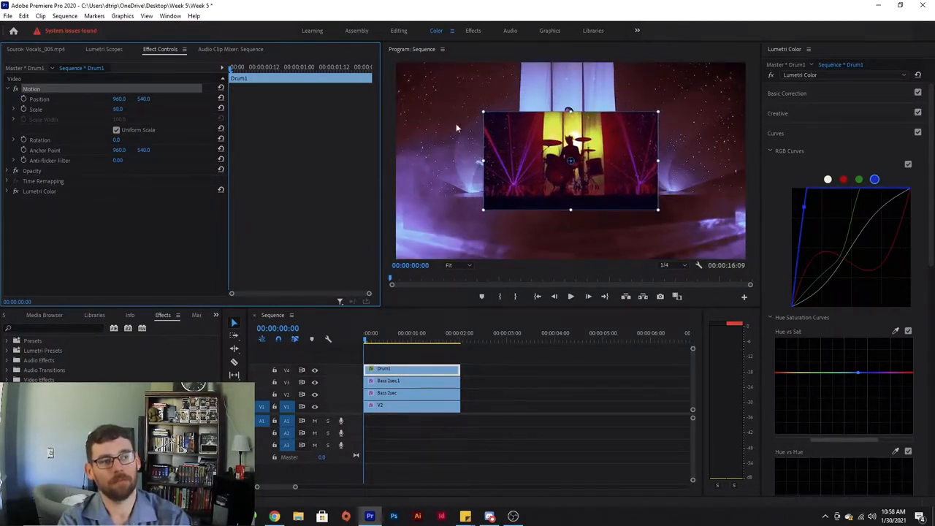
pyautogui.moveTo(520, 157); pyautogui.dragTo(431, 105)
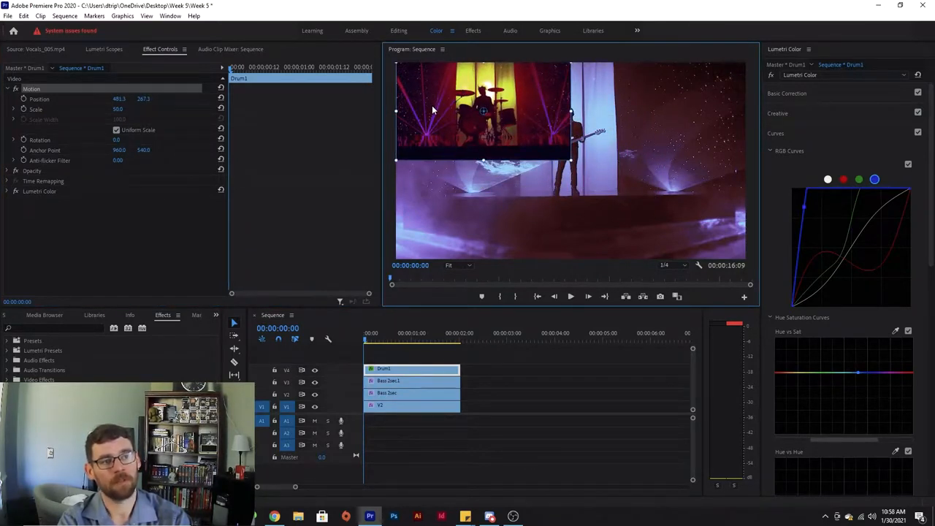
# Scale the Bass 2sec.1 clip to 50 and move it into the frame's upper-right quarter, beside the drummer.
pyautogui.click(389, 382)
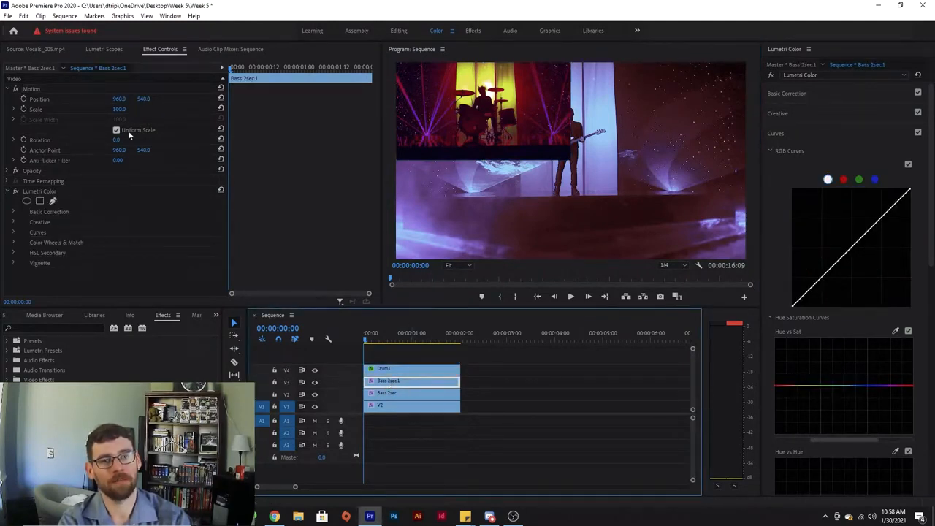
pyautogui.moveTo(120, 111); pyautogui.dragTo(84, 111)
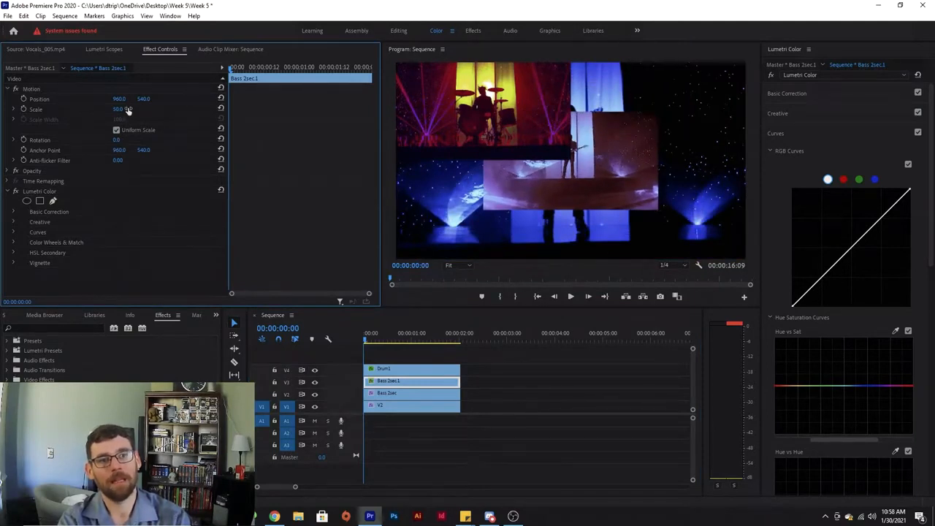
pyautogui.moveTo(119, 98); pyautogui.dragTo(324, 99)
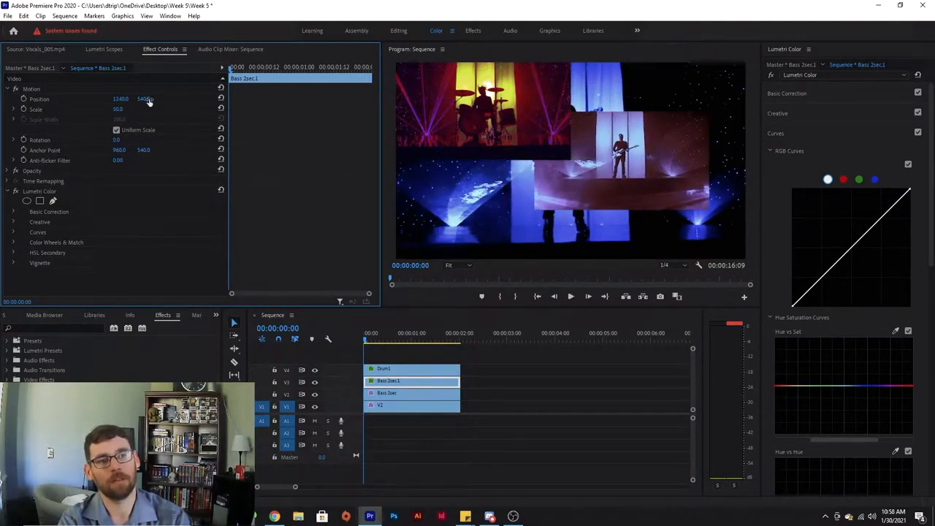
pyautogui.moveTo(146, 98); pyautogui.dragTo(109, 99)
pyautogui.click(630, 142)
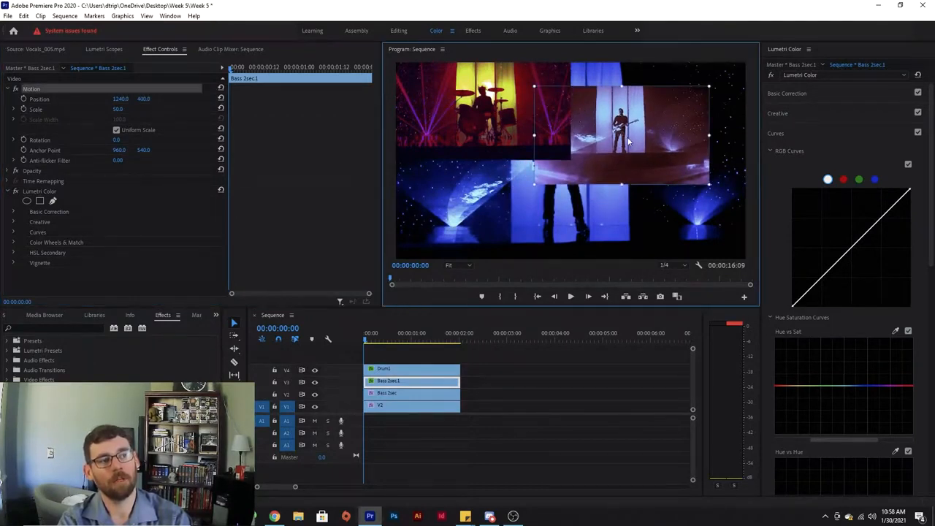
pyautogui.moveTo(592, 164); pyautogui.dragTo(626, 134)
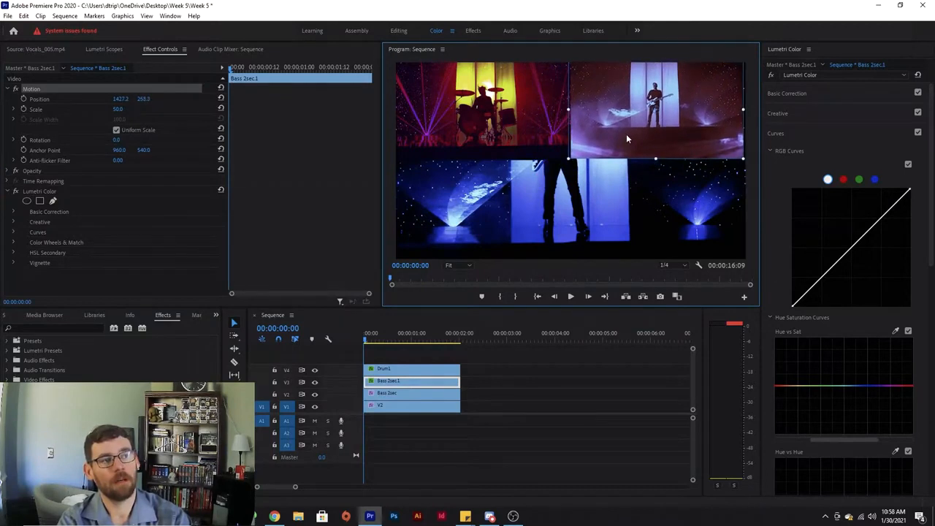
# Scale the Bass 2sec clip to 50 and move it into the frame's lower-left quarter, at about 471, 805.
pyautogui.click(414, 393)
pyautogui.moveTo(118, 109); pyautogui.dragTo(91, 109)
pyautogui.click(126, 109)
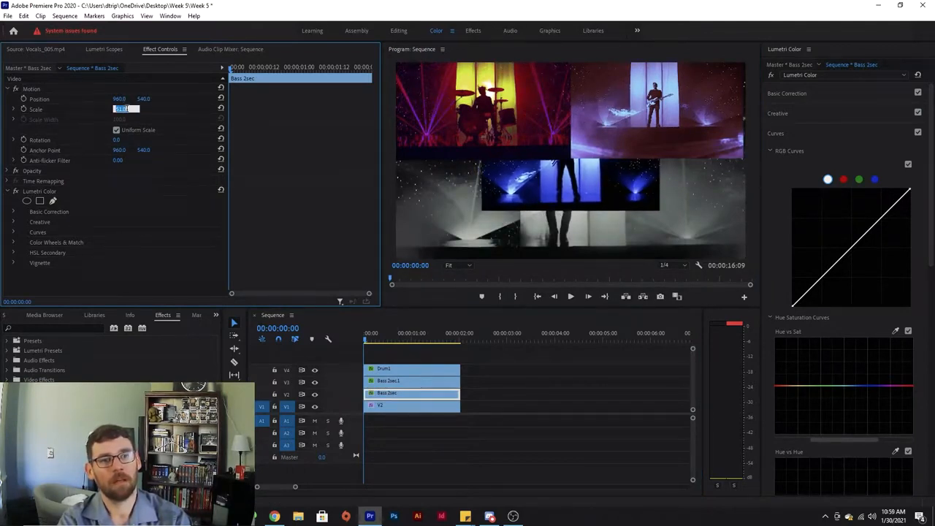
pyautogui.press('Return')
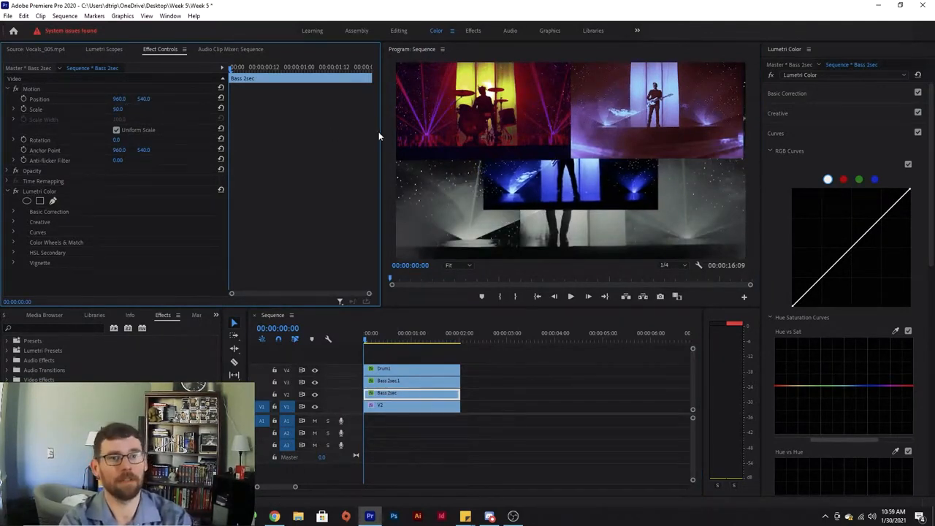
pyautogui.moveTo(552, 180); pyautogui.dragTo(458, 230)
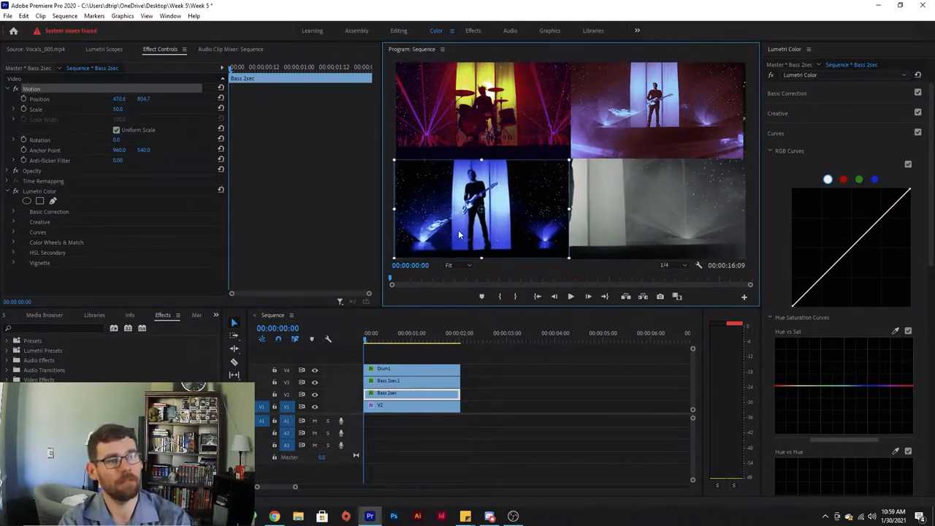
# Scale the V2 clip to 50 and move it into the frame's lower-right quarter, at about 1439, 810.
pyautogui.click(380, 406)
pyautogui.write('51')
pyautogui.press('Return')
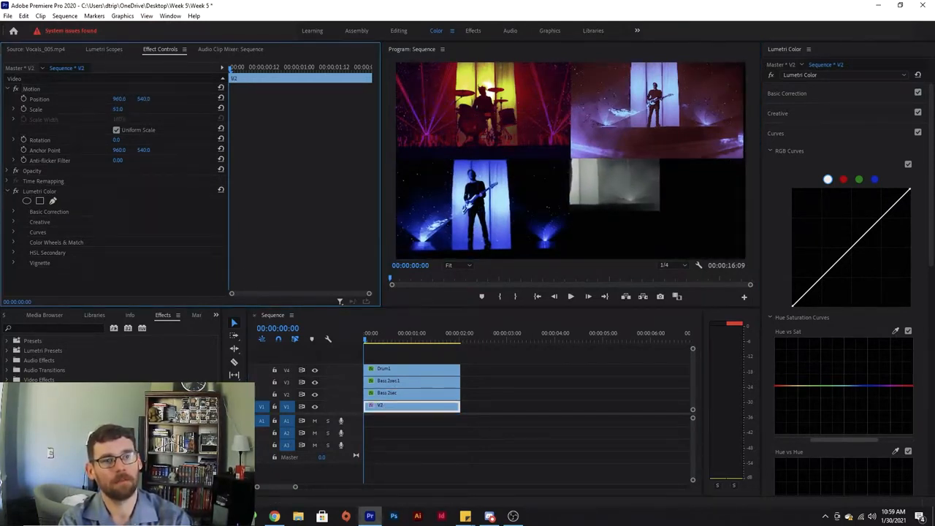
pyautogui.moveTo(117, 109); pyautogui.dragTo(117, 109)
pyautogui.click(120, 110)
pyautogui.write('50')
pyautogui.press('Return')
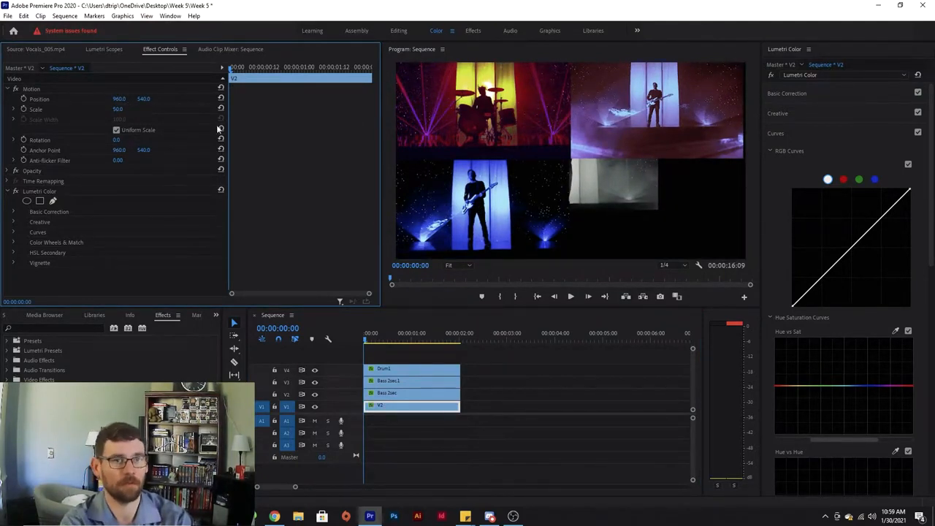
pyautogui.click(599, 196)
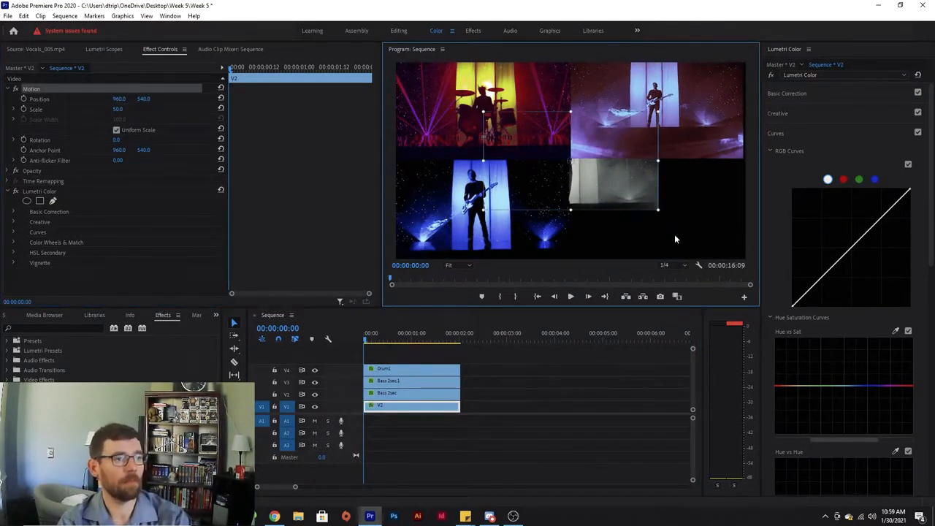
pyautogui.moveTo(621, 186); pyautogui.dragTo(707, 233)
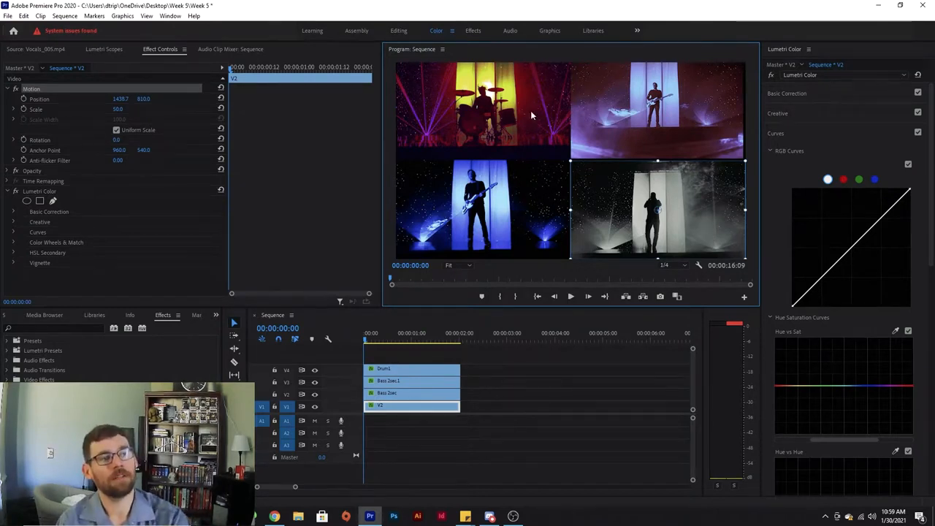
# Play the four-way split screen from the start of the sequence to check it, and stop playback before the clips end.
pyautogui.click(365, 340)
pyautogui.press('space')
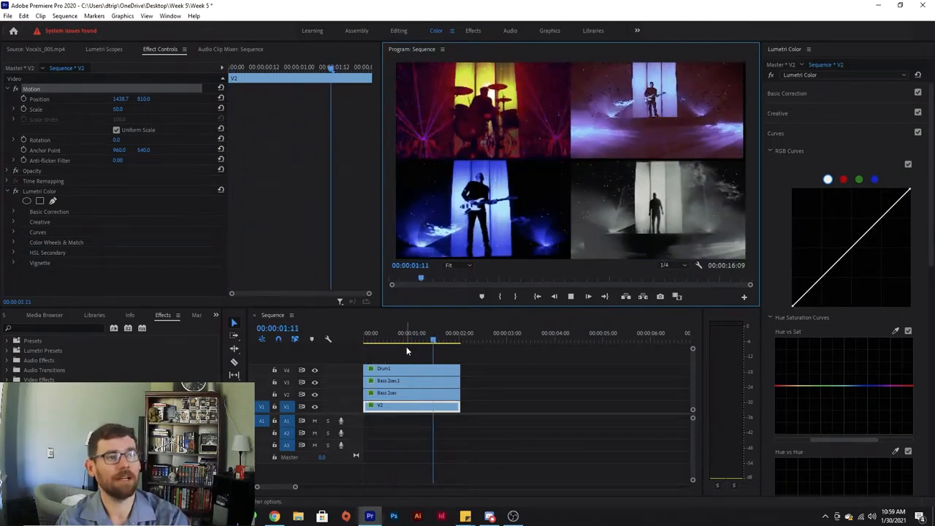
pyautogui.press('space')
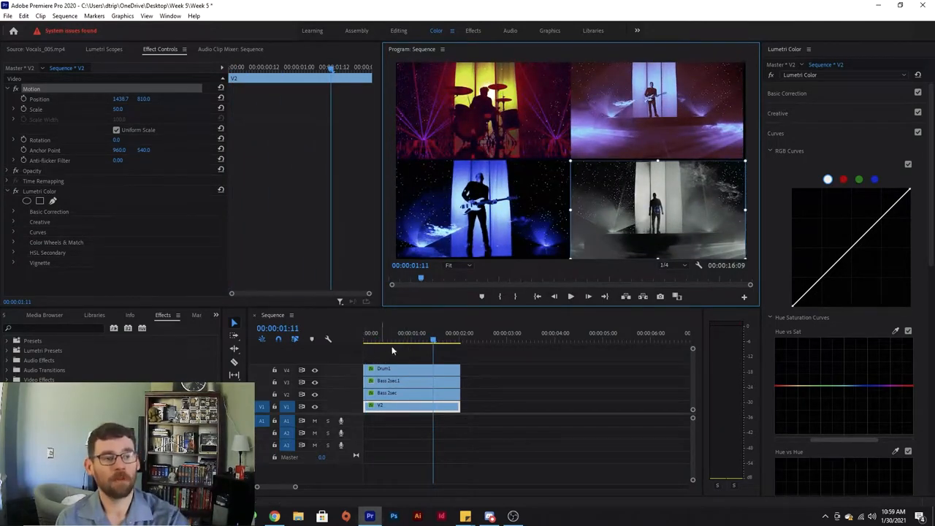
# Scrub through the two-second split screen and look at the stacked clips' motion settings, finishing with the Drum1 clip selected.
pyautogui.moveTo(401, 339)
pyautogui.mouseDown()
pyautogui.moveTo(351, 338)
pyautogui.moveTo(412, 338)
pyautogui.mouseUp()
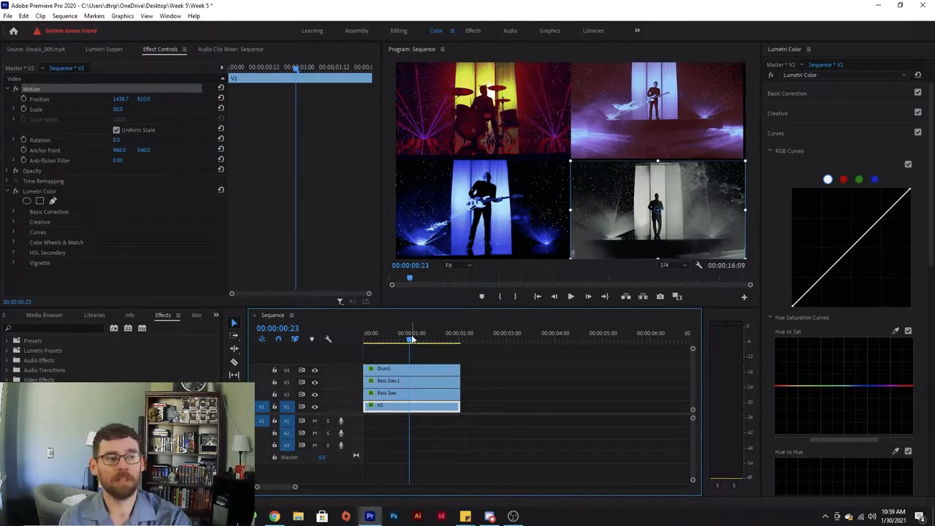
pyautogui.moveTo(413, 340); pyautogui.dragTo(366, 338)
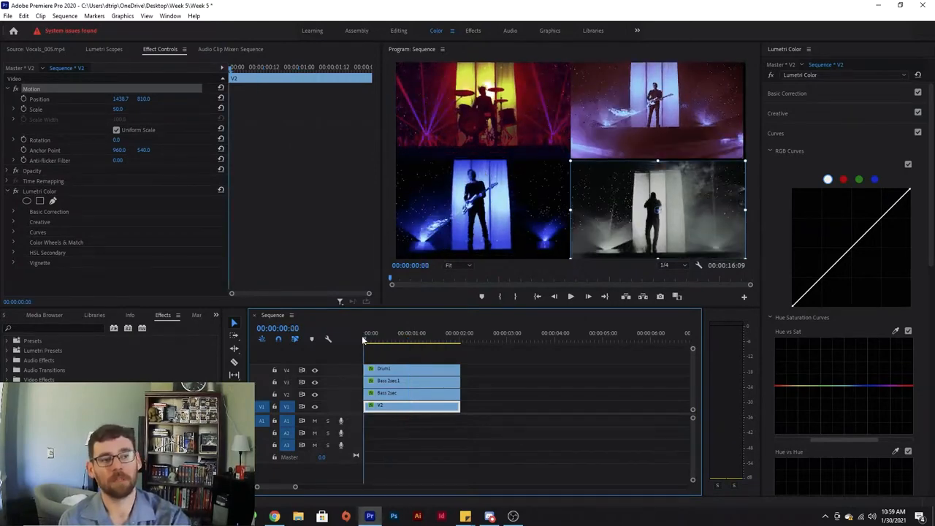
pyautogui.click(384, 370)
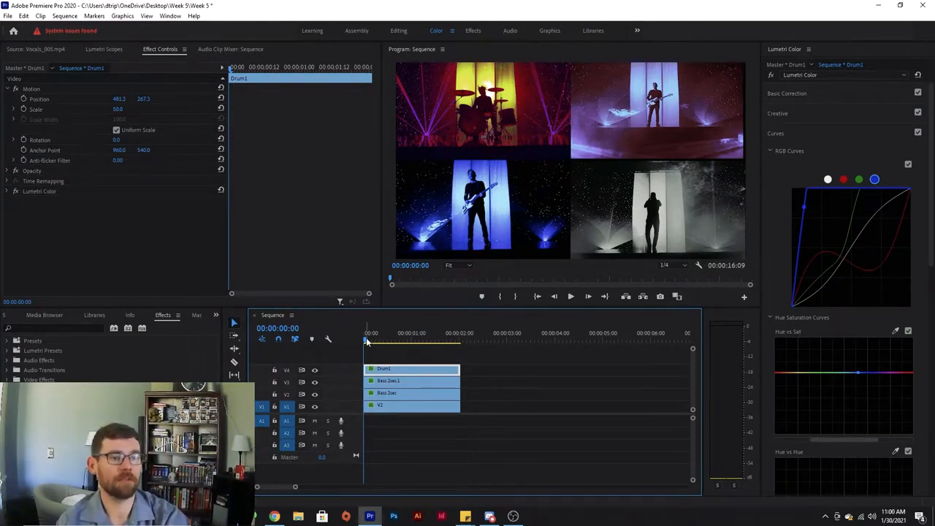
pyautogui.moveTo(367, 343); pyautogui.dragTo(415, 337)
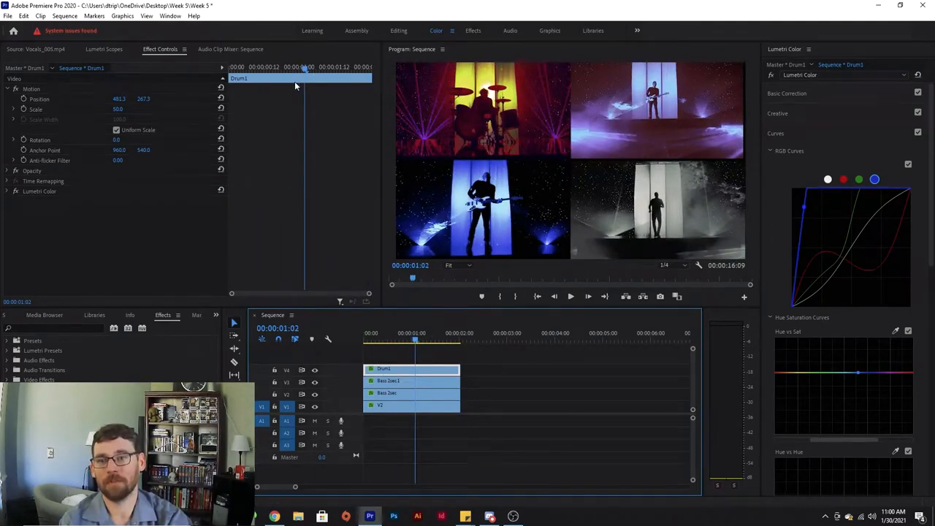
pyautogui.click(392, 381)
pyautogui.click(393, 395)
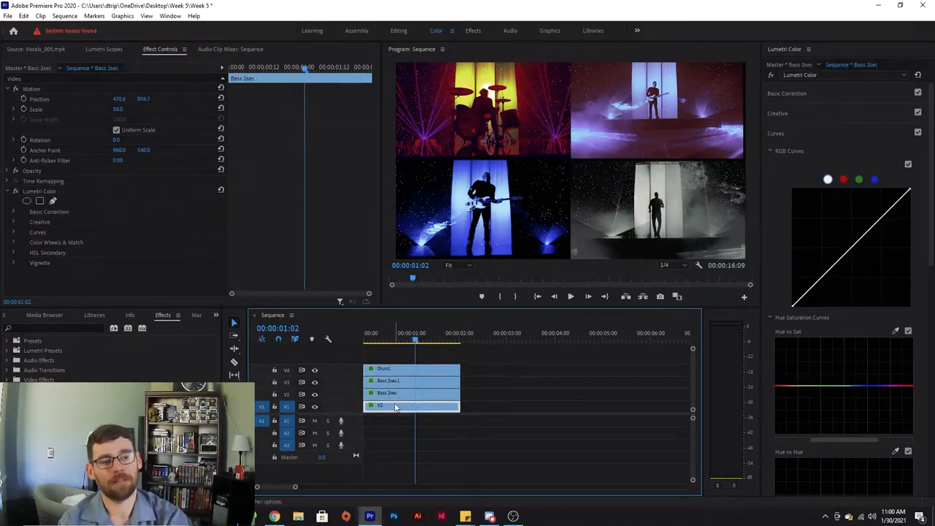
pyautogui.click(387, 369)
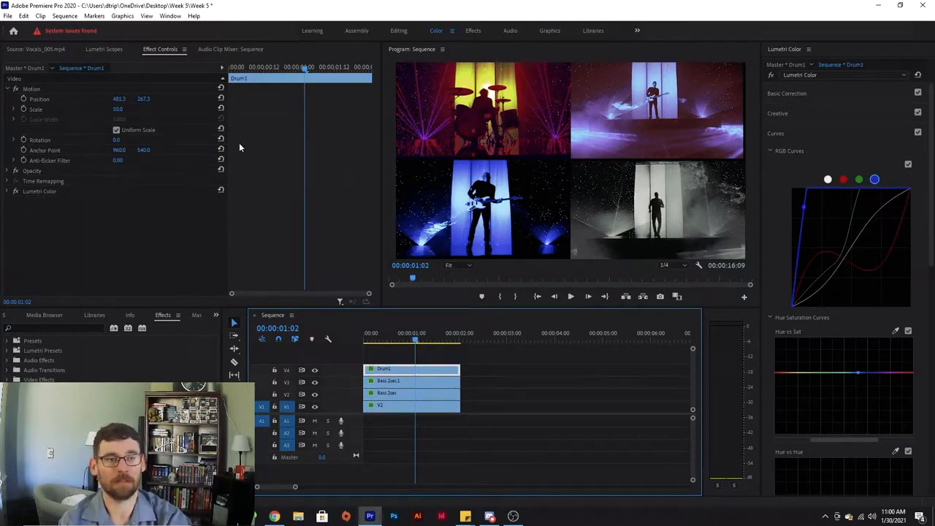
# Keyframe Drum1's Position at the clip's start and at 00:00:02:00, setting the end keyframe's horizontal value to 1429.3 over the frame's upper-right quarter.
pyautogui.moveTo(306, 70); pyautogui.dragTo(230, 71)
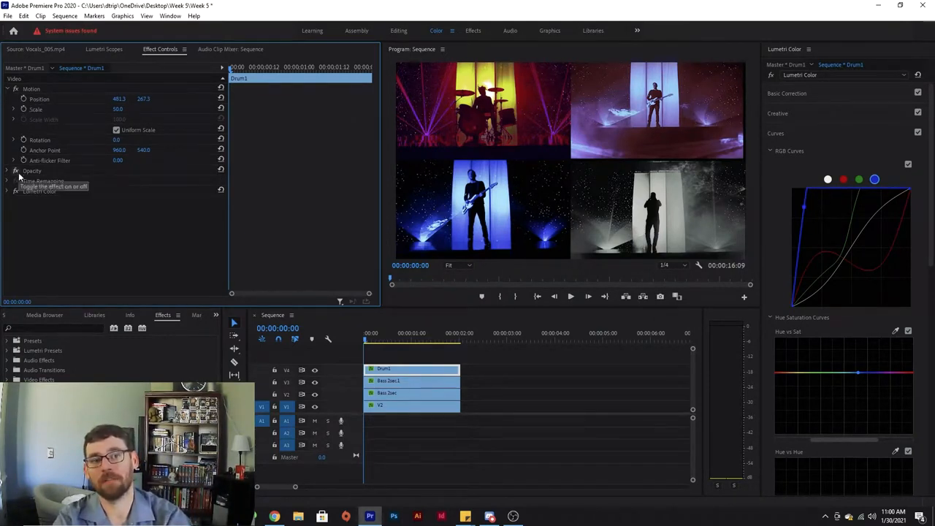
pyautogui.click(23, 99)
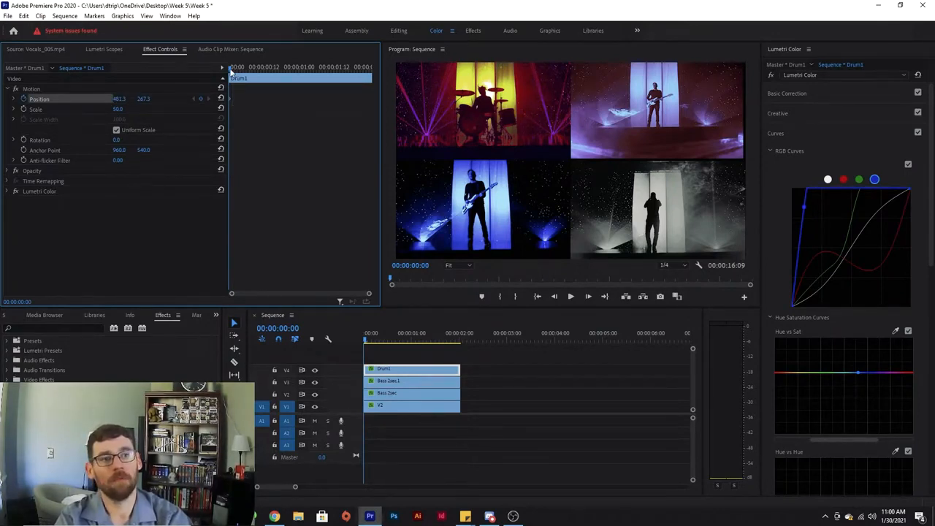
pyautogui.moveTo(232, 68); pyautogui.dragTo(370, 68)
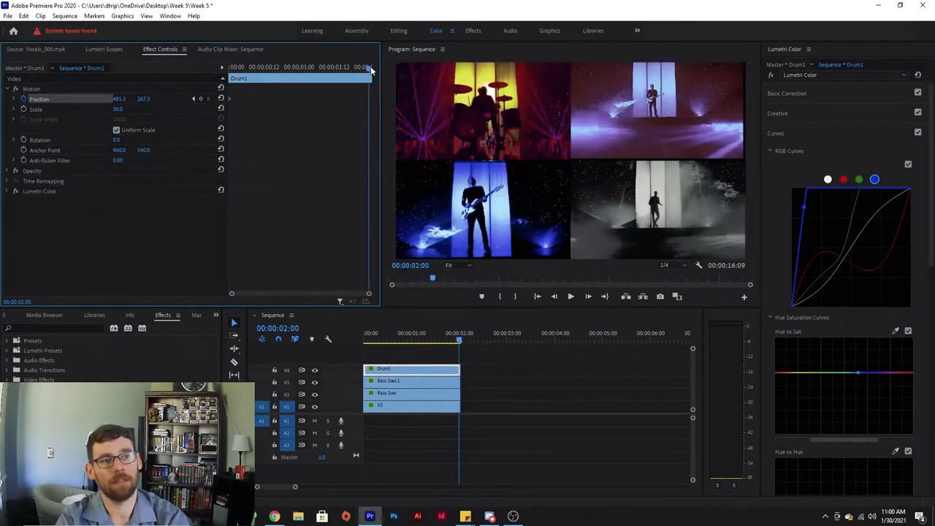
pyautogui.click(202, 99)
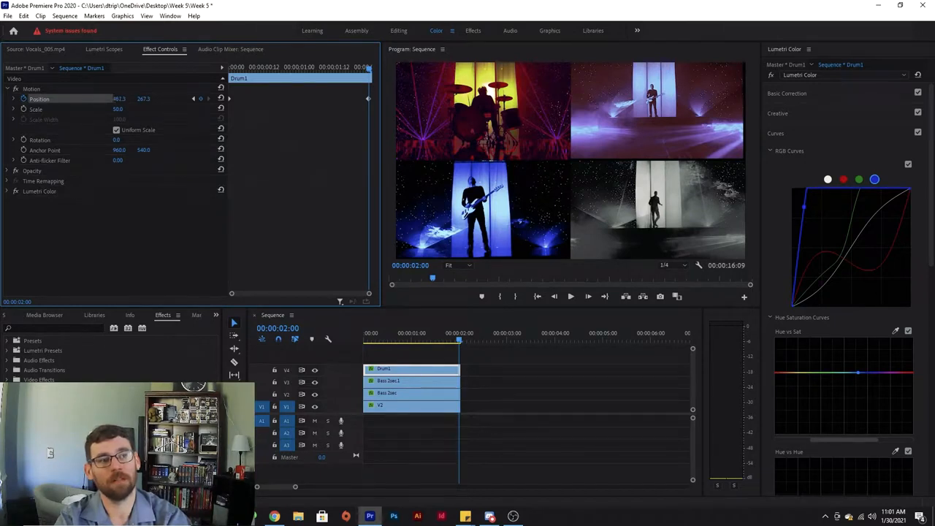
pyautogui.moveTo(120, 98); pyautogui.dragTo(202, 99)
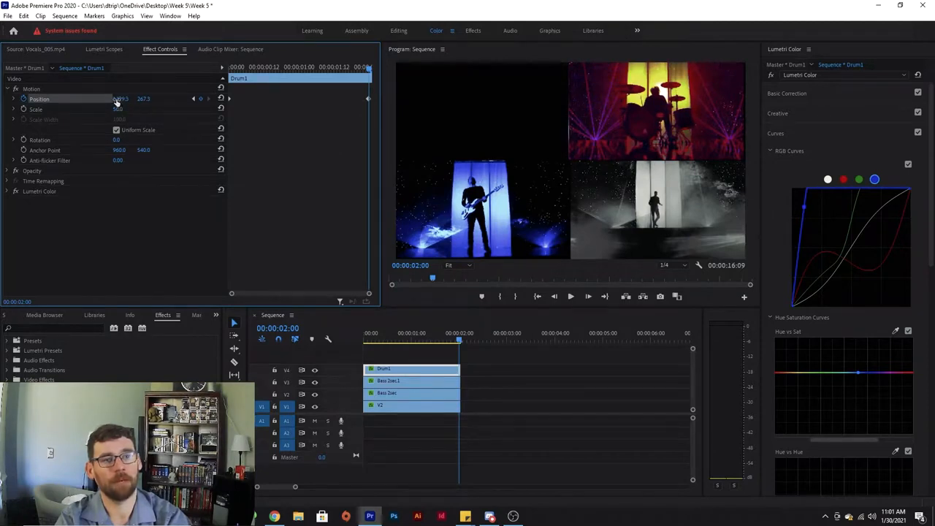
# Check Drum1's animation by comparing its two Position keyframes and playing the move, finishing at the end keyframe.
pyautogui.click(193, 99)
pyautogui.click(209, 99)
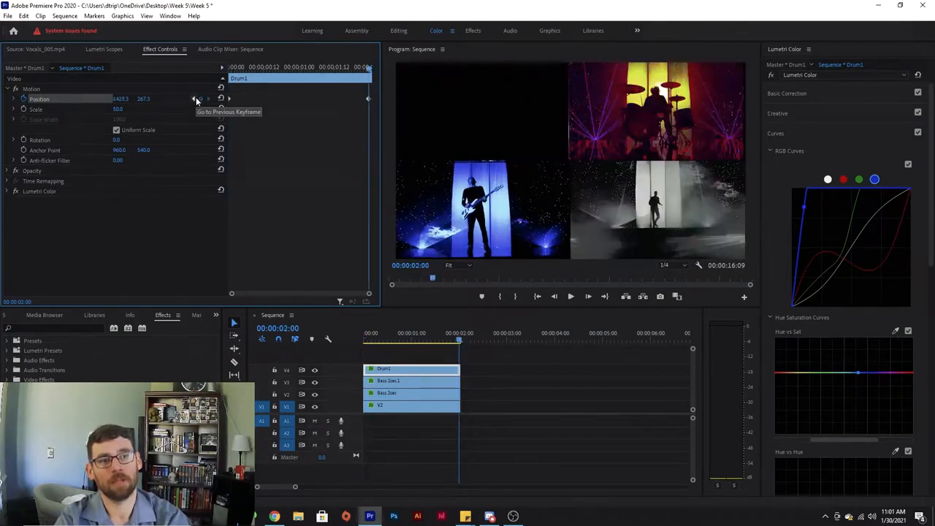
pyautogui.click(194, 98)
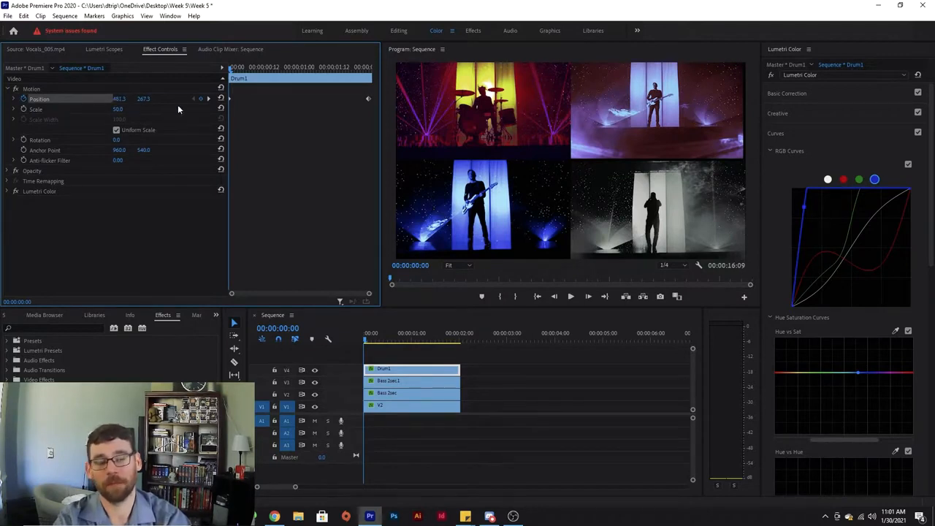
pyautogui.click(208, 98)
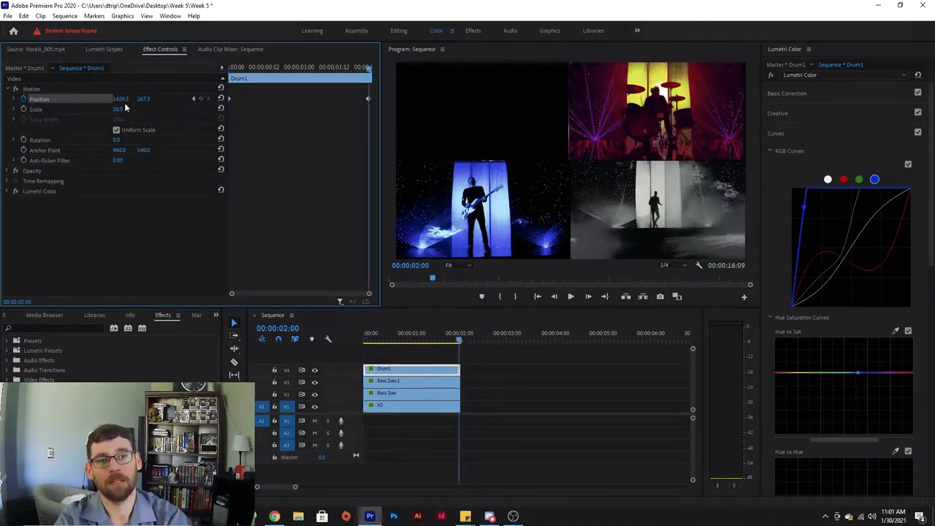
pyautogui.click(194, 99)
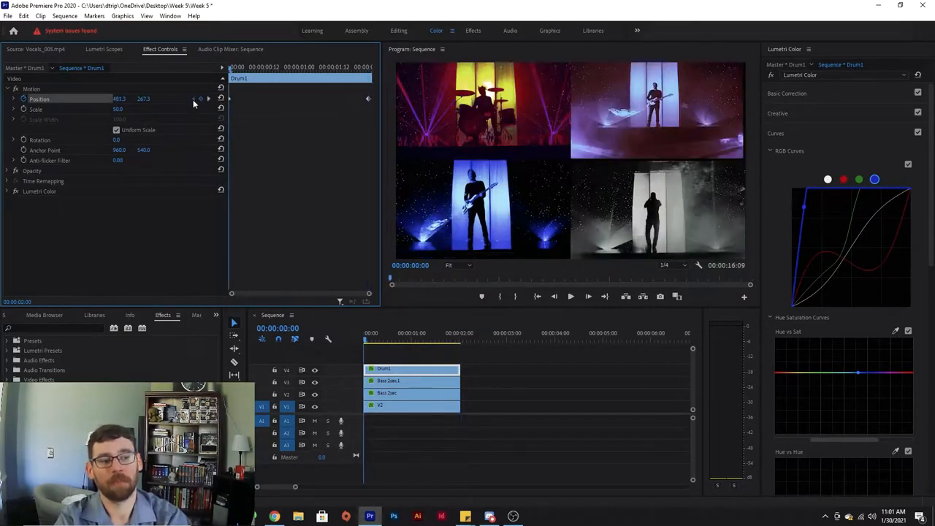
pyautogui.press('space')
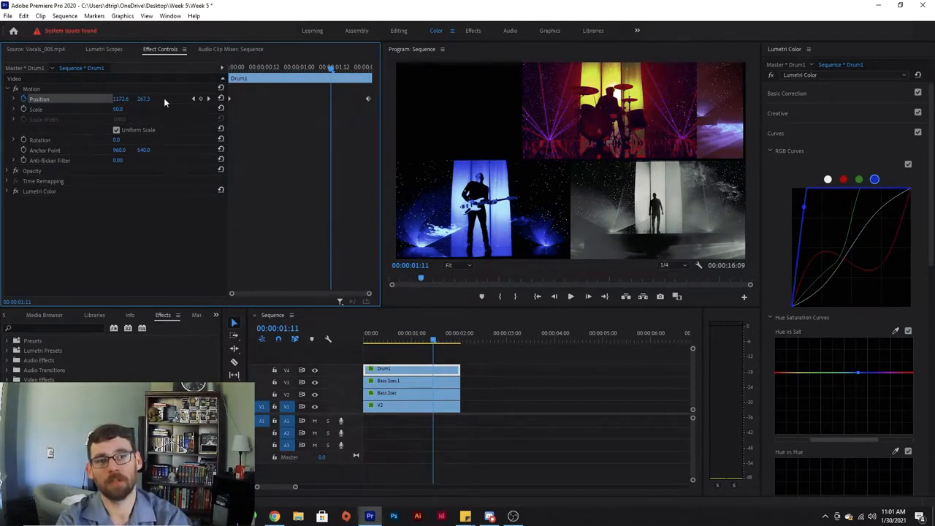
pyautogui.moveTo(330, 70)
pyautogui.mouseDown()
pyautogui.moveTo(341, 69)
pyautogui.moveTo(301, 69)
pyautogui.moveTo(322, 70)
pyautogui.mouseUp()
pyautogui.press('space')
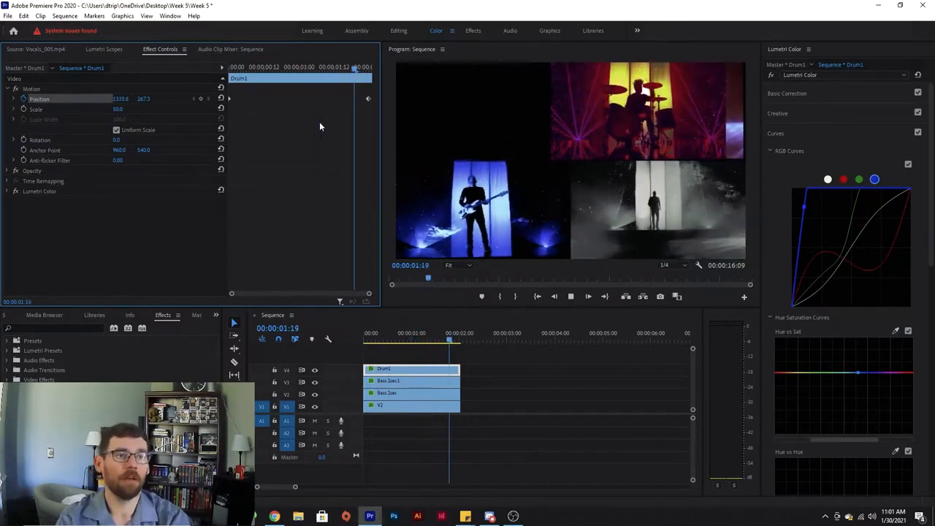
pyautogui.click(371, 71)
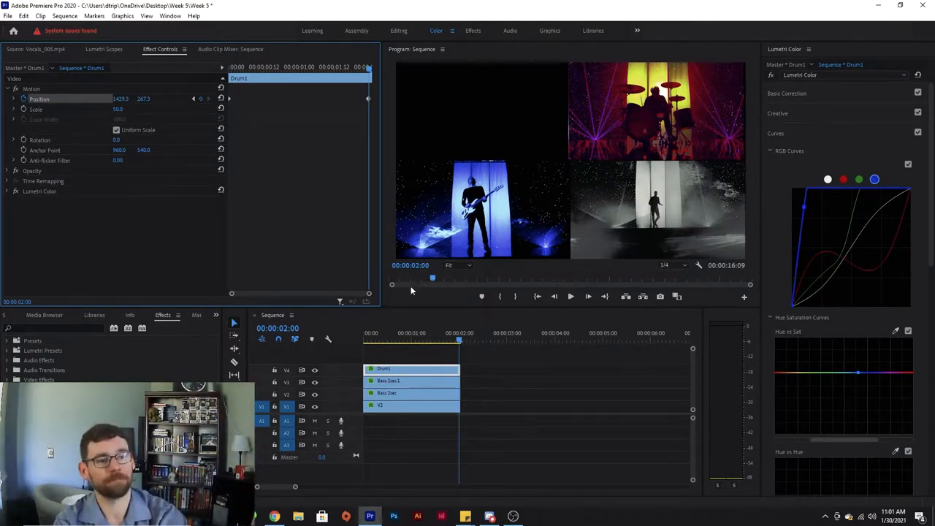
# Keyframe Bass 2sec.1's Position from the clip's start to 00:00:02:00, ending at vertical 811.3 in the lower-right quarter, and scrub to check it.
pyautogui.click(400, 383)
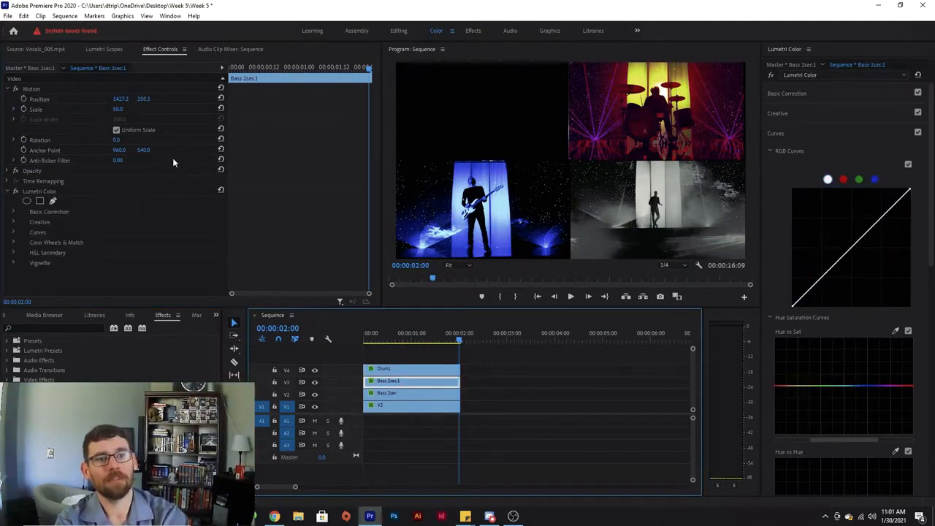
pyautogui.moveTo(368, 68); pyautogui.dragTo(228, 73)
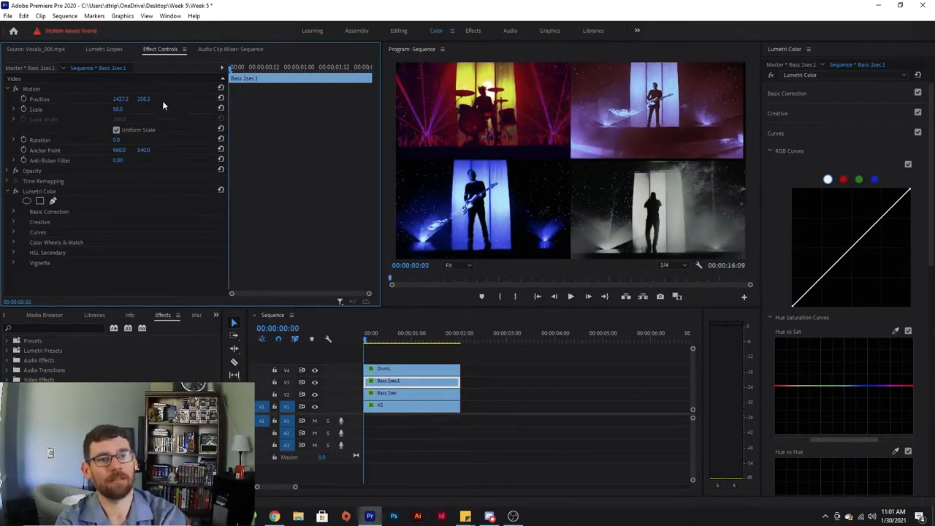
pyautogui.click(23, 98)
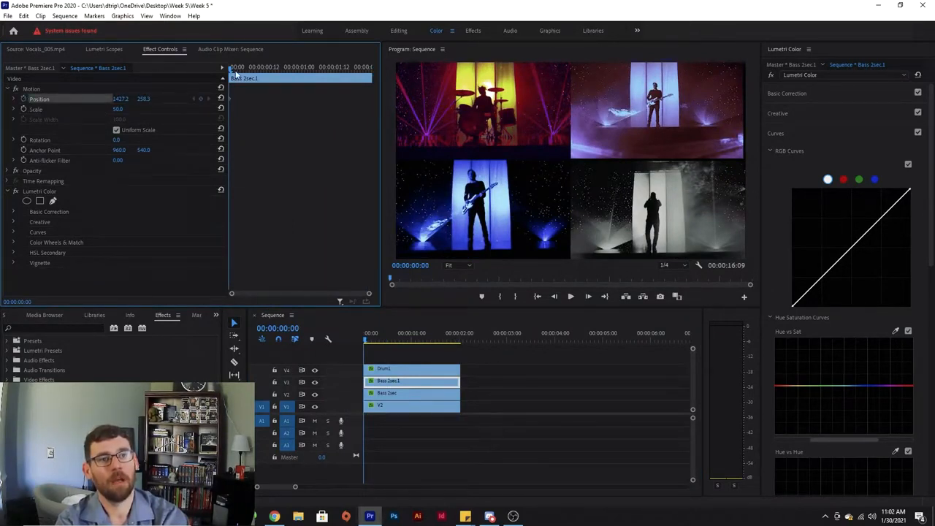
pyautogui.moveTo(228, 68); pyautogui.dragTo(370, 68)
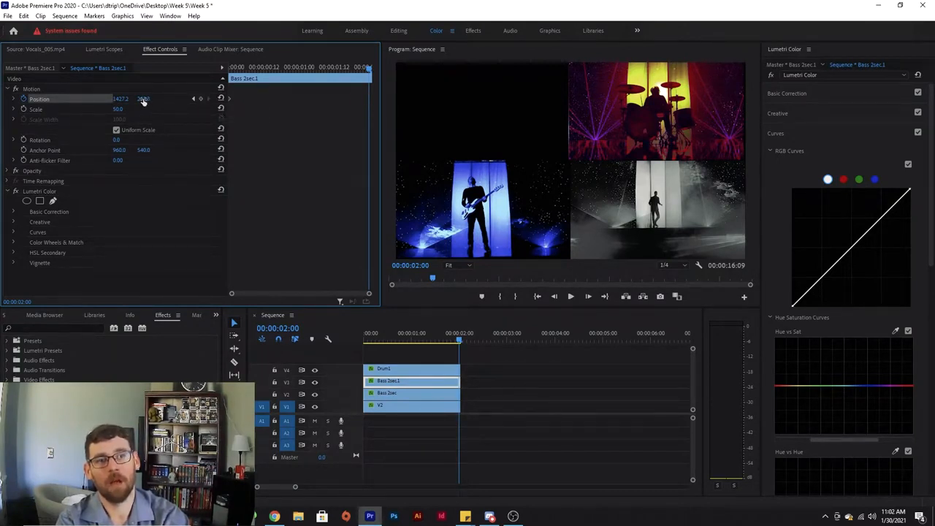
pyautogui.moveTo(144, 101); pyautogui.dragTo(374, 101)
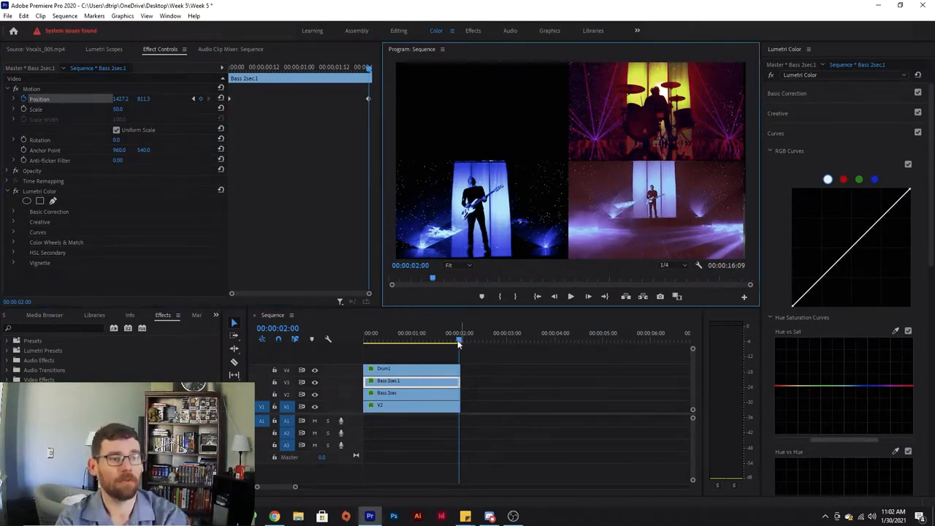
pyautogui.click(428, 342)
pyautogui.moveTo(429, 342); pyautogui.dragTo(460, 336)
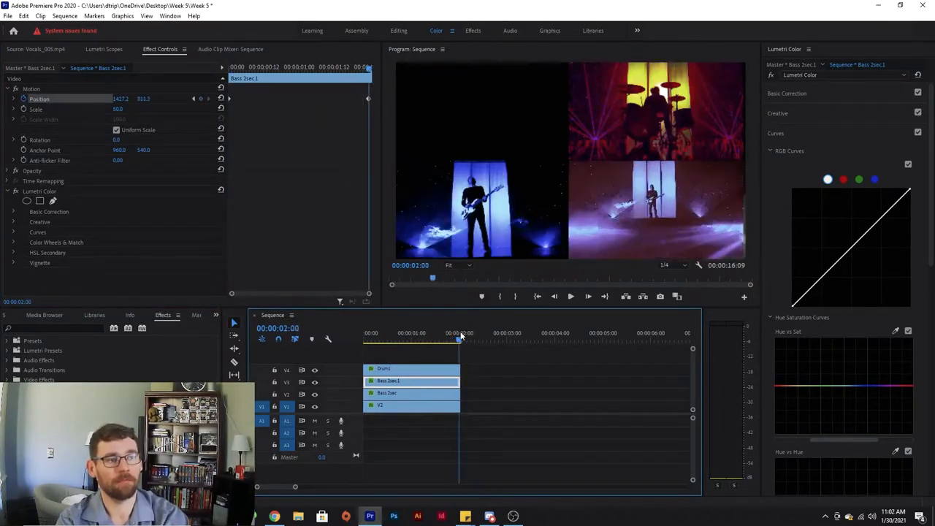
# Keyframe Bass 2sec's Position from the clip's start to 00:00:02:00, ending in the frame's upper-left quarter at about 471, 273.
pyautogui.click(395, 393)
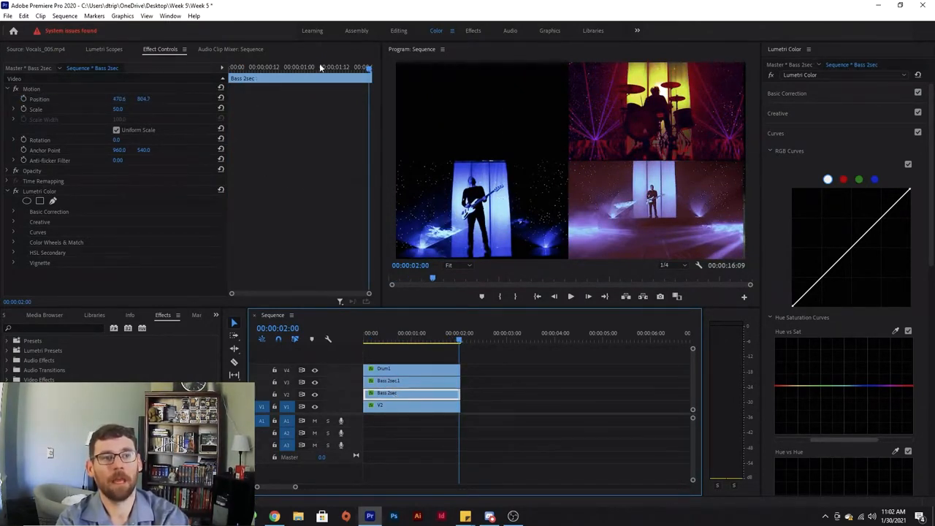
pyautogui.moveTo(365, 69); pyautogui.dragTo(219, 81)
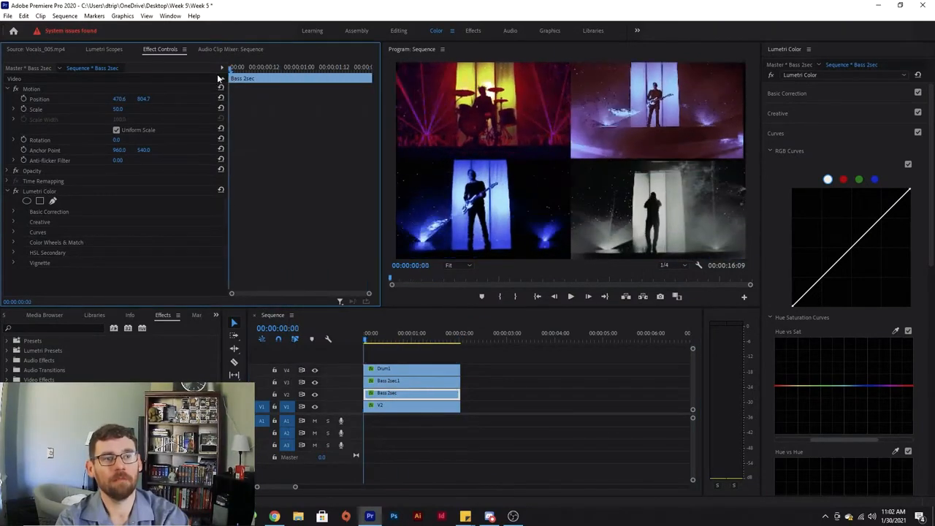
pyautogui.click(25, 100)
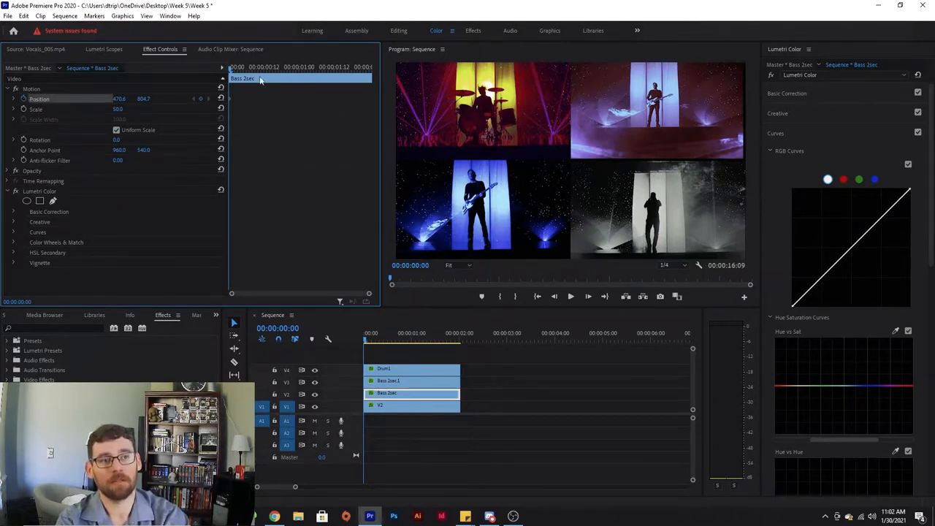
pyautogui.moveTo(231, 71); pyautogui.dragTo(369, 69)
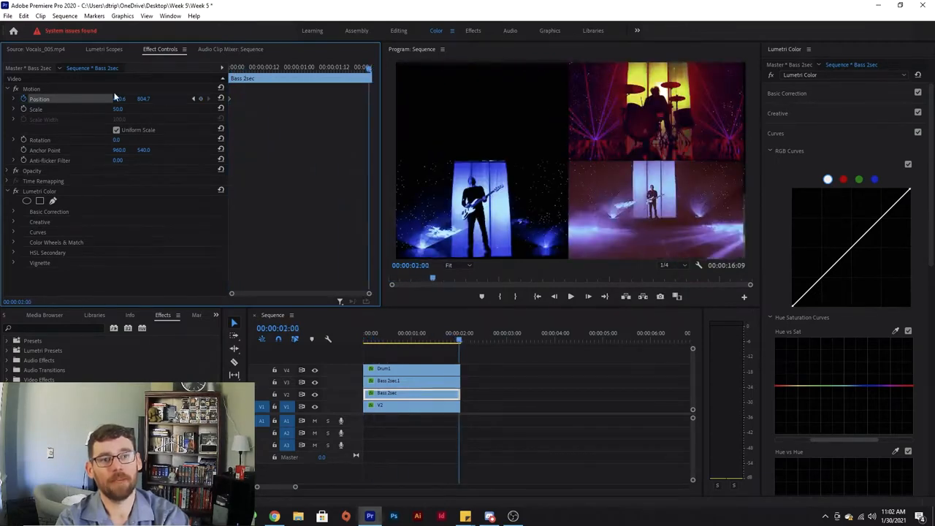
pyautogui.doubleClick(479, 202)
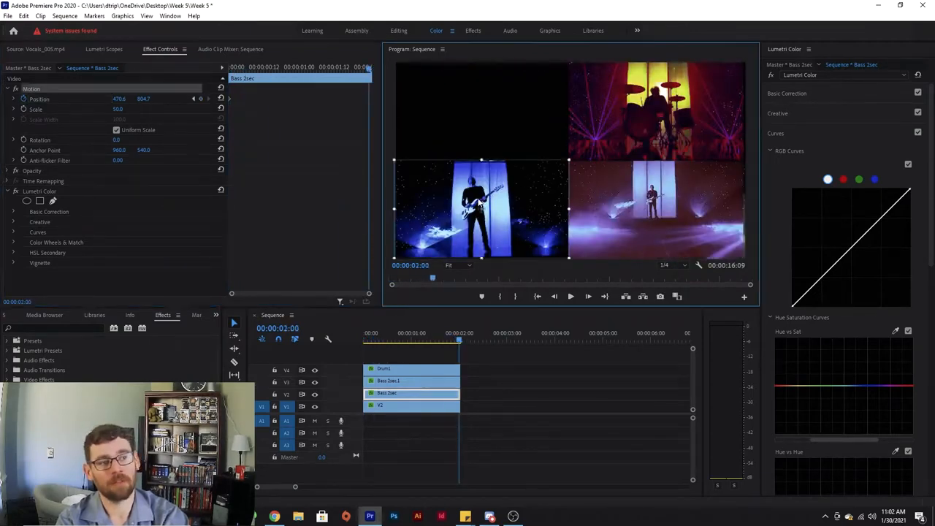
pyautogui.moveTo(468, 209); pyautogui.dragTo(469, 113)
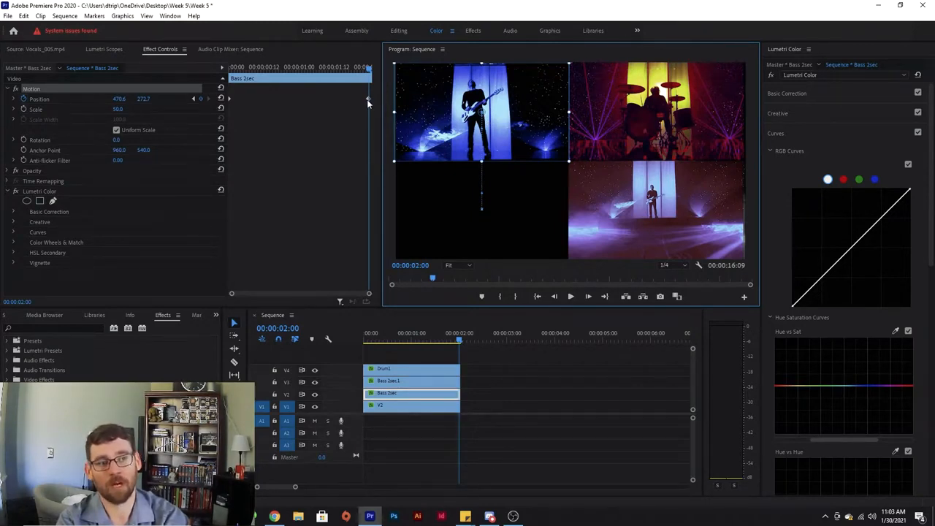
# Keyframe V2's Position from the clip's start to 00:00:02:00, sliding it horizontally into the lower-left quarter, and return to the sequence's start.
pyautogui.click(420, 405)
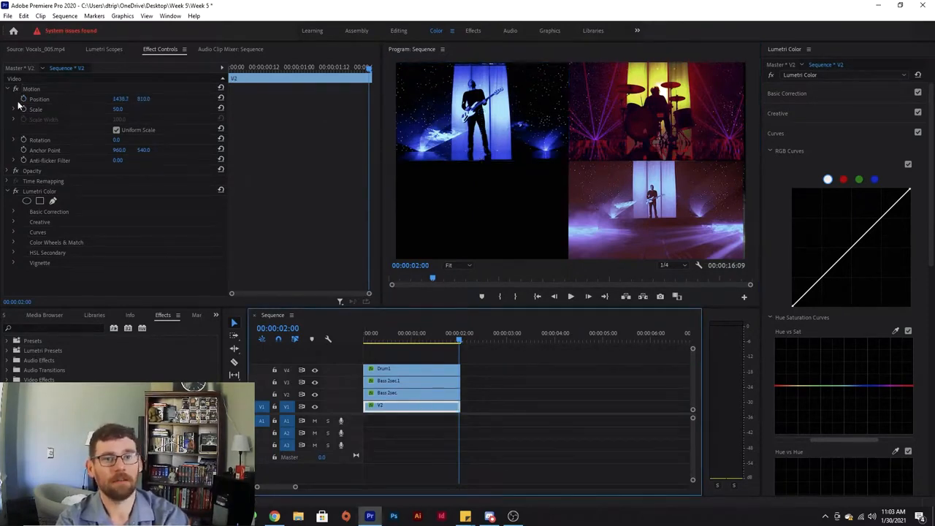
pyautogui.moveTo(368, 71); pyautogui.dragTo(215, 65)
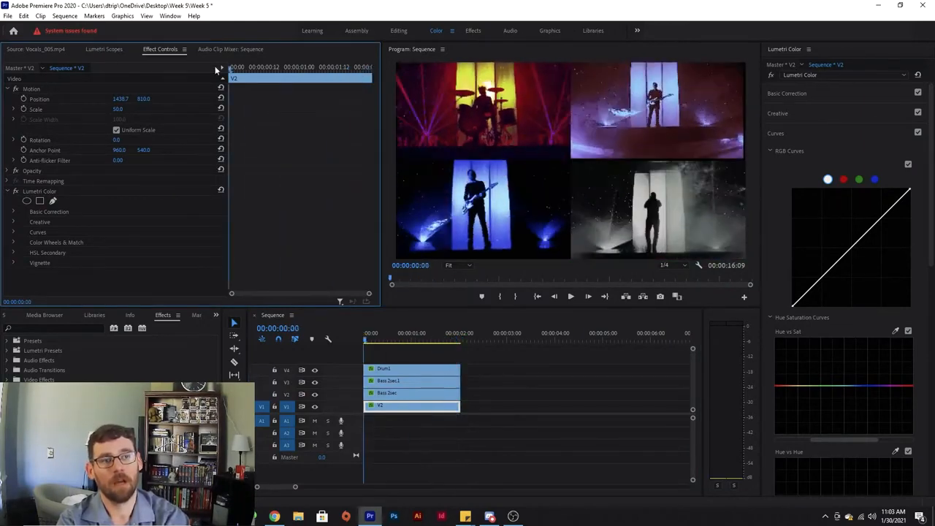
pyautogui.click(24, 100)
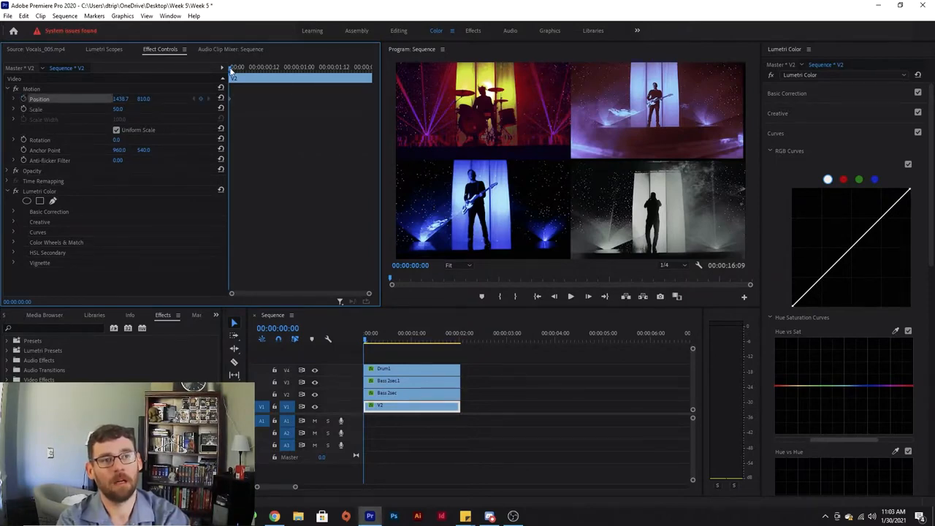
pyautogui.moveTo(233, 67); pyautogui.dragTo(371, 68)
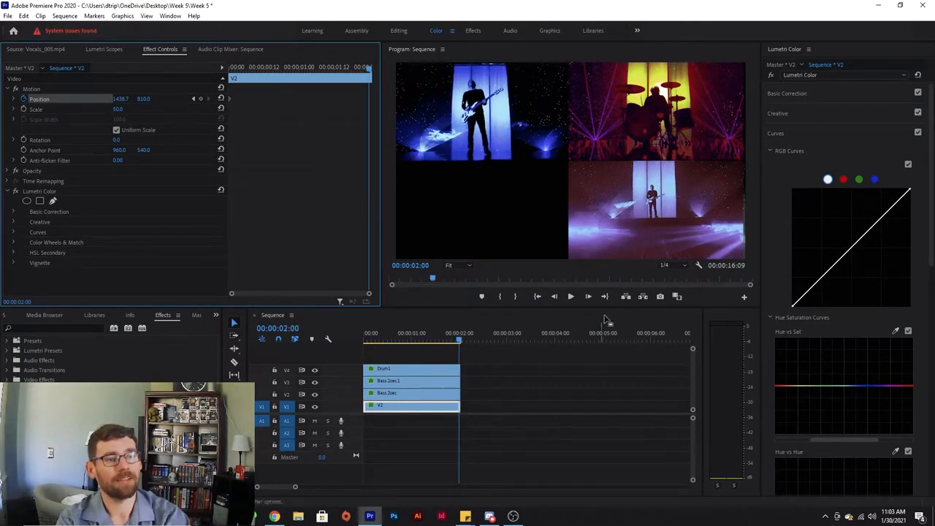
pyautogui.moveTo(120, 100); pyautogui.dragTo(9, 99)
pyautogui.click(337, 339)
pyautogui.press('Home')
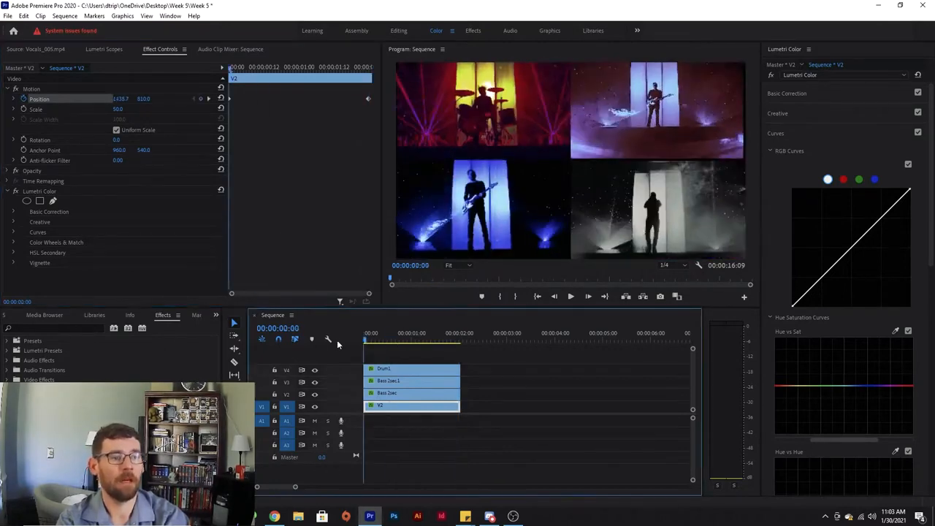
# Play the four-way split screen animation to check all clips moving together, and return to the sequence's start.
pyautogui.press('space')
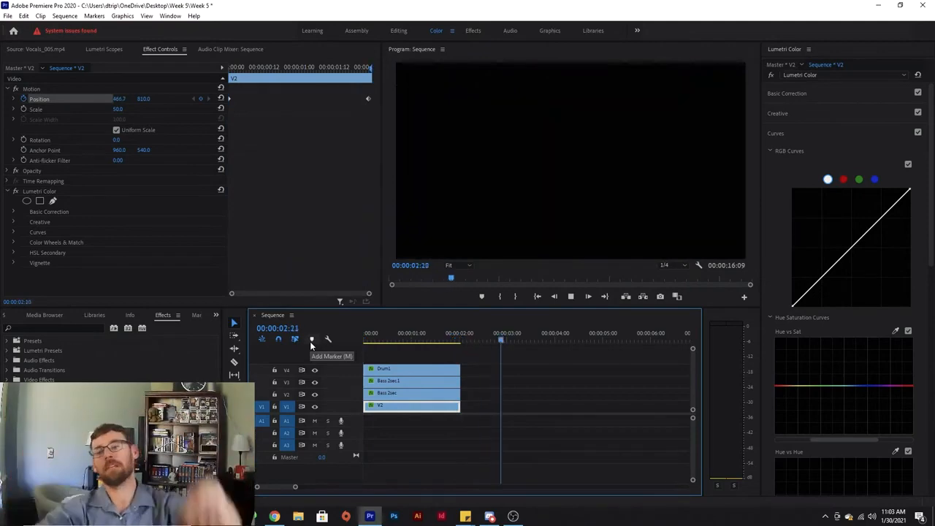
pyautogui.press('space')
pyautogui.moveTo(373, 339); pyautogui.dragTo(352, 333)
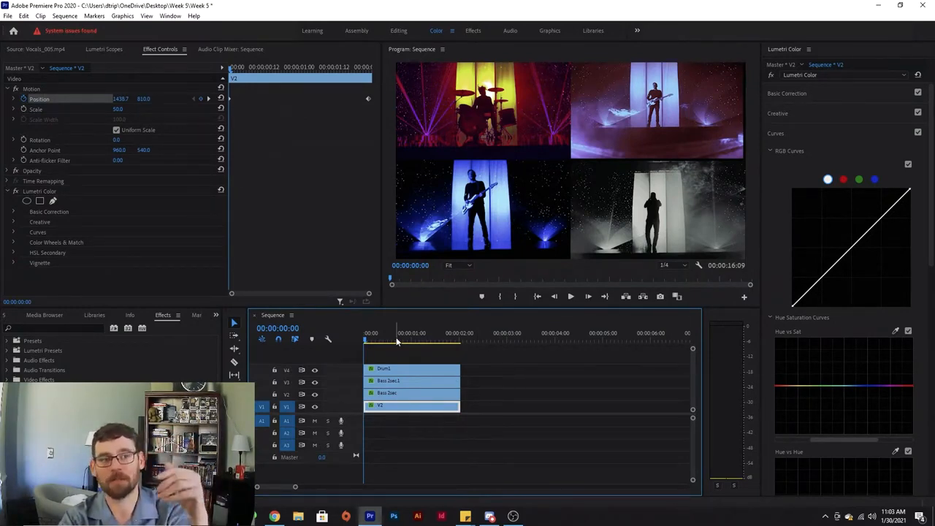
# Keyframe Drum1's Rotation from 0 at the clip's start to one full turn (1x0.0) at 00:00:02:00, and play it back from the start.
pyautogui.click(383, 369)
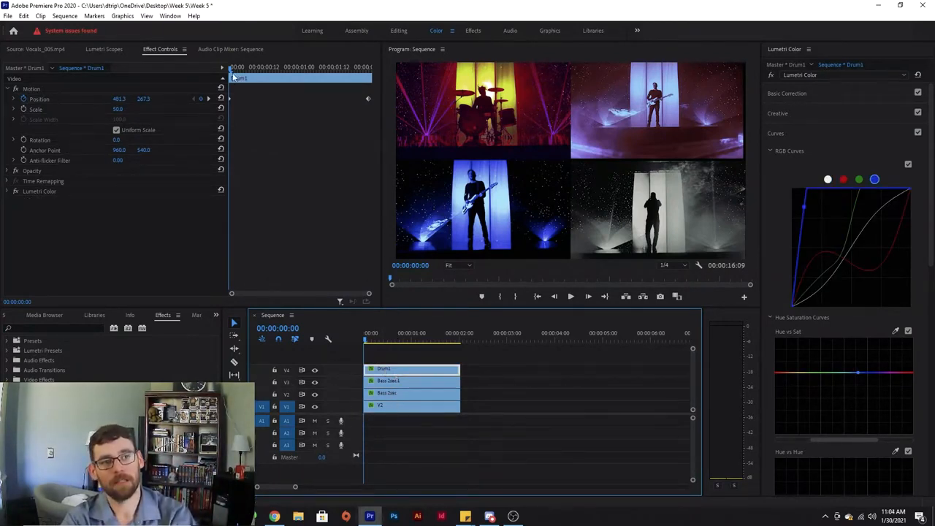
pyautogui.click(24, 141)
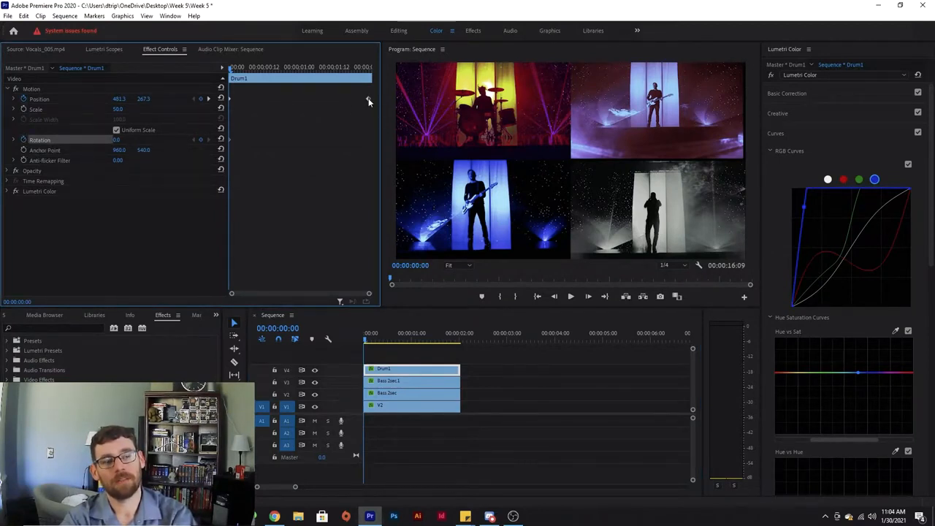
pyautogui.click(210, 99)
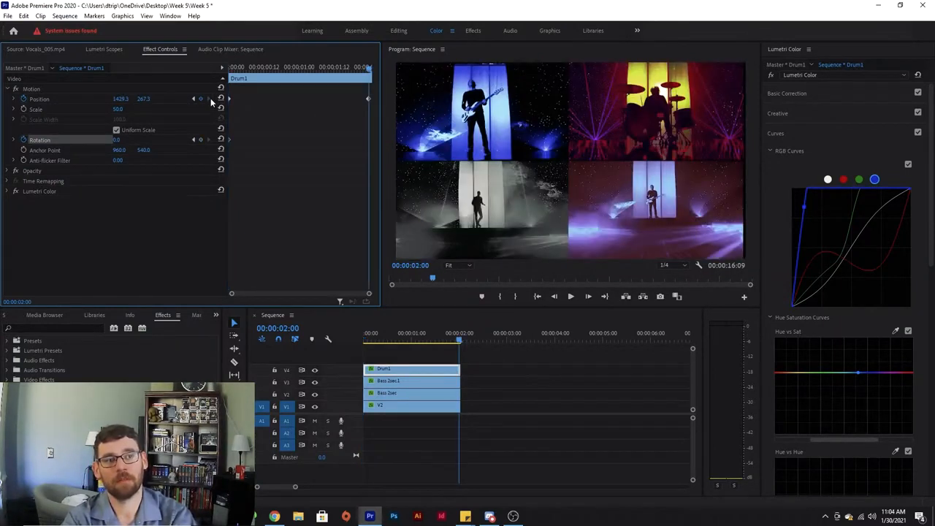
pyautogui.click(200, 140)
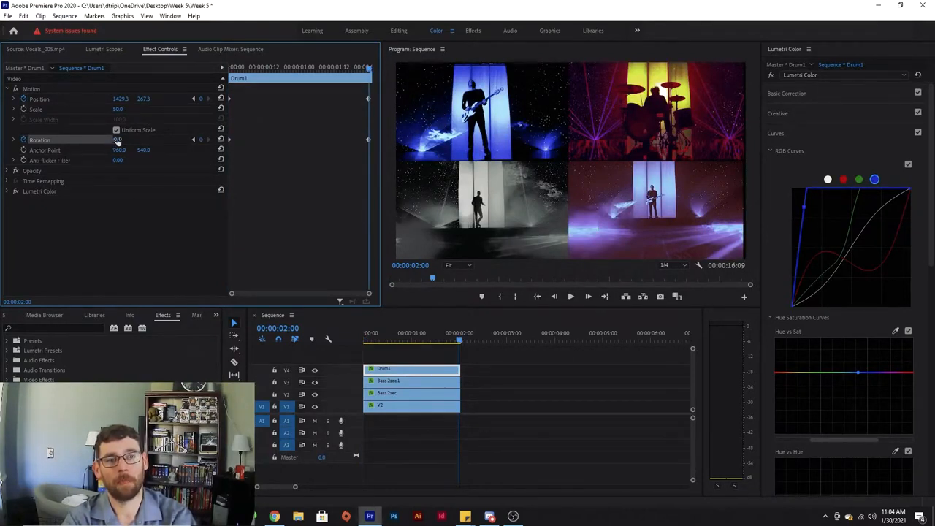
pyautogui.moveTo(117, 139); pyautogui.dragTo(286, 140)
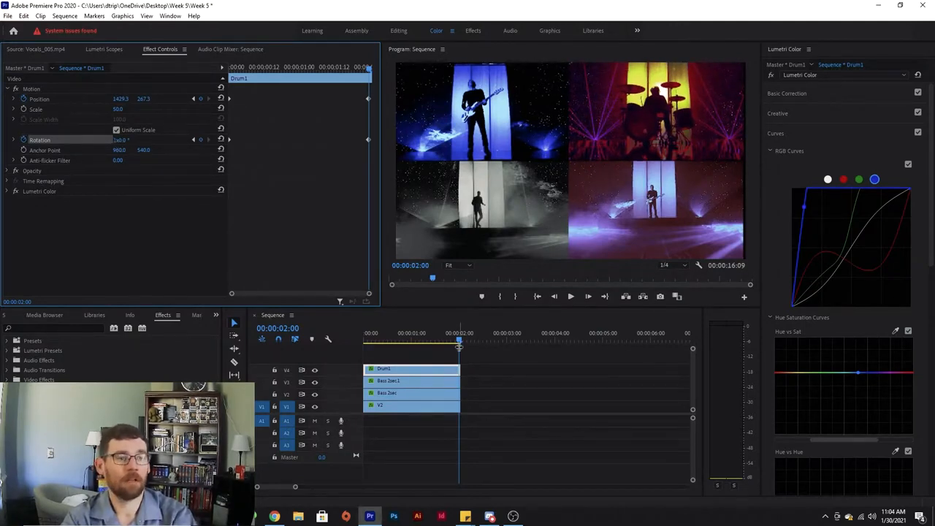
pyautogui.moveTo(461, 340); pyautogui.dragTo(351, 339)
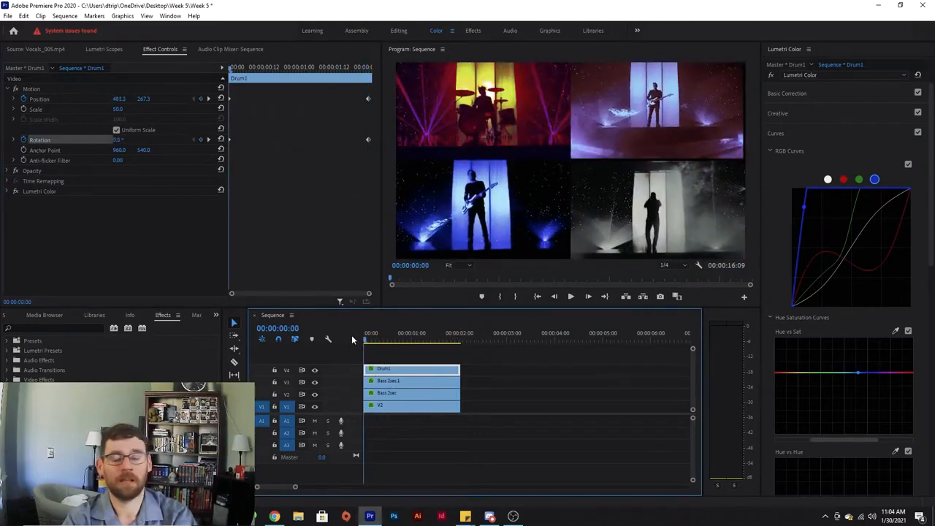
pyautogui.press('space')
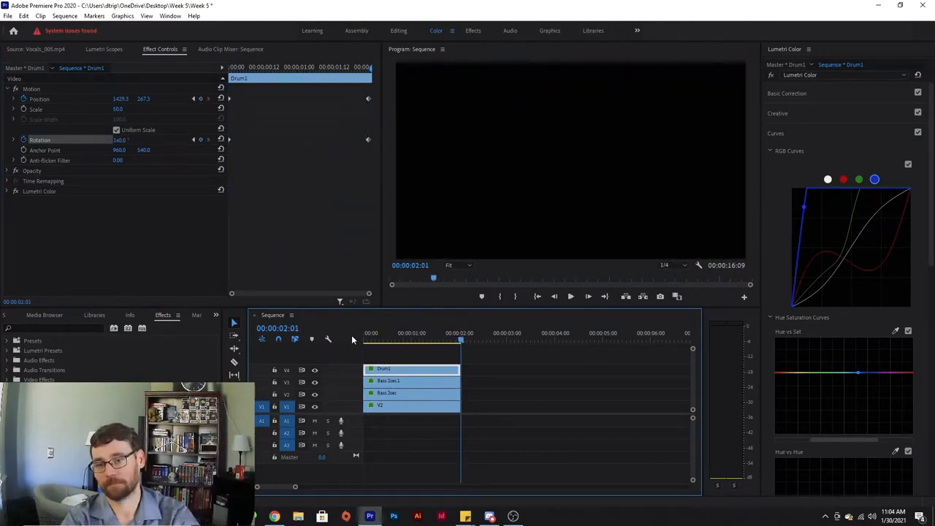
pyautogui.moveTo(419, 338); pyautogui.dragTo(359, 343)
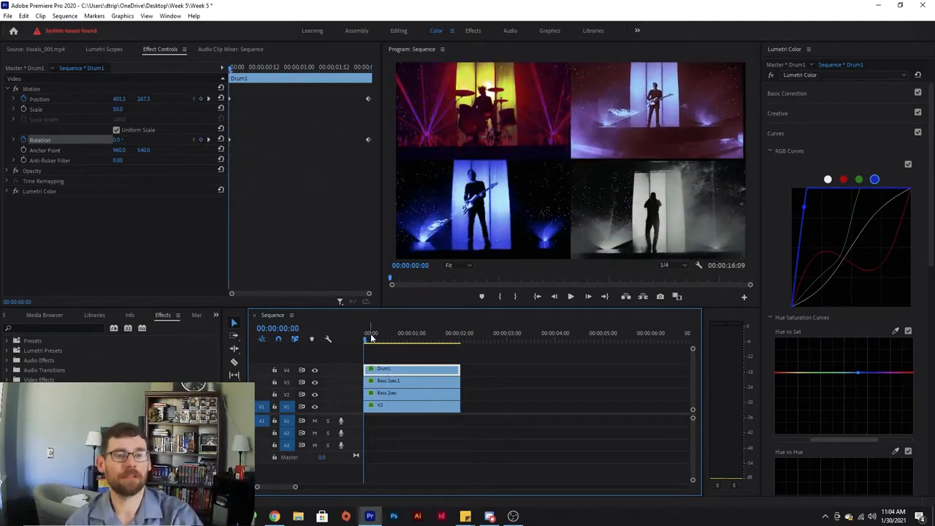
# Select the V2 clip and rearrange the workspace so Effects sits directly after the Project: Week 5 panel, leaving Effects open.
pyautogui.click(400, 406)
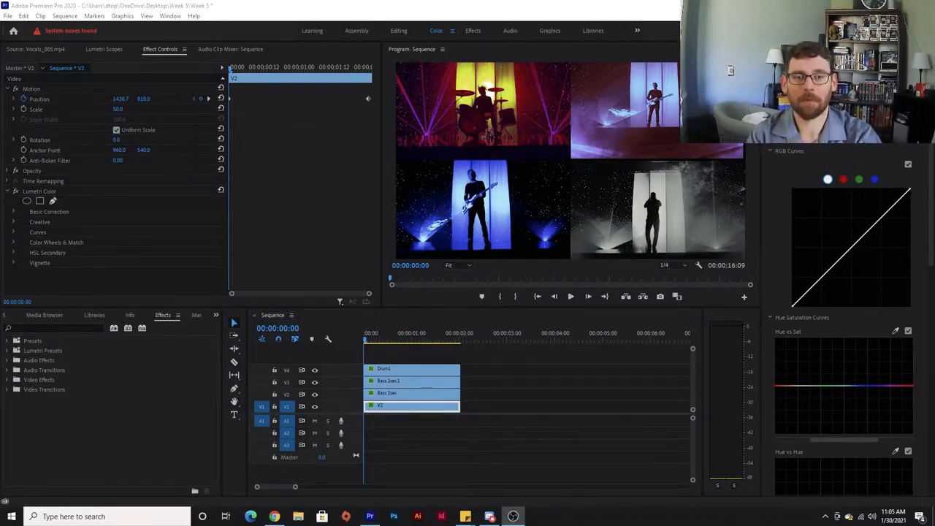
pyautogui.click(20, 317)
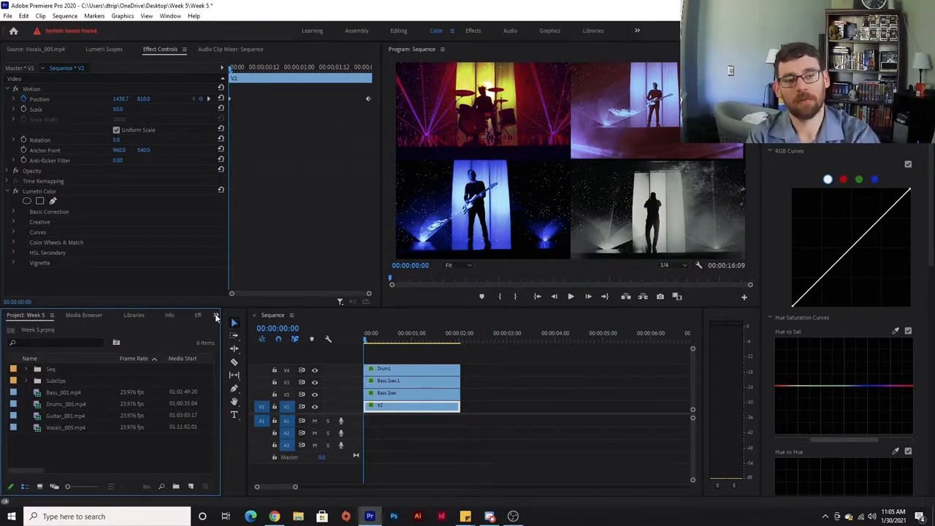
pyautogui.click(216, 316)
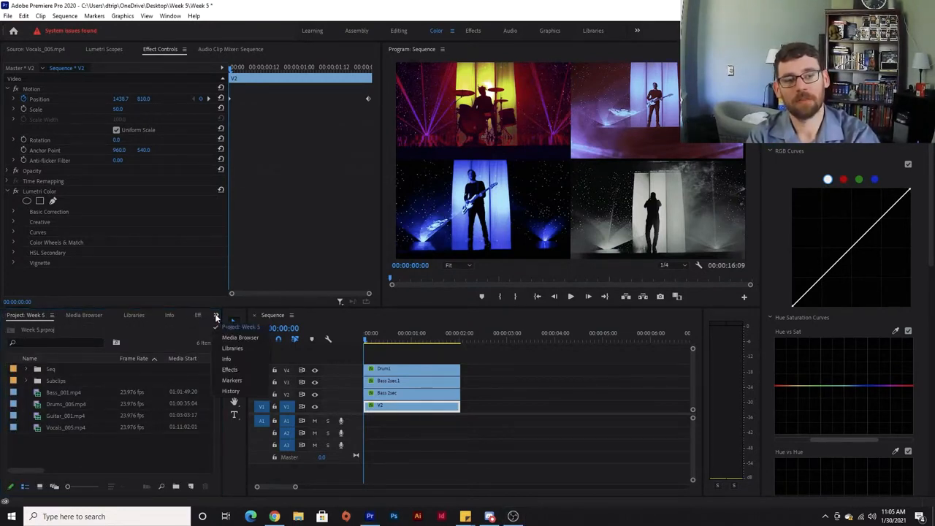
pyautogui.click(230, 370)
pyautogui.moveTo(162, 315); pyautogui.dragTo(29, 315)
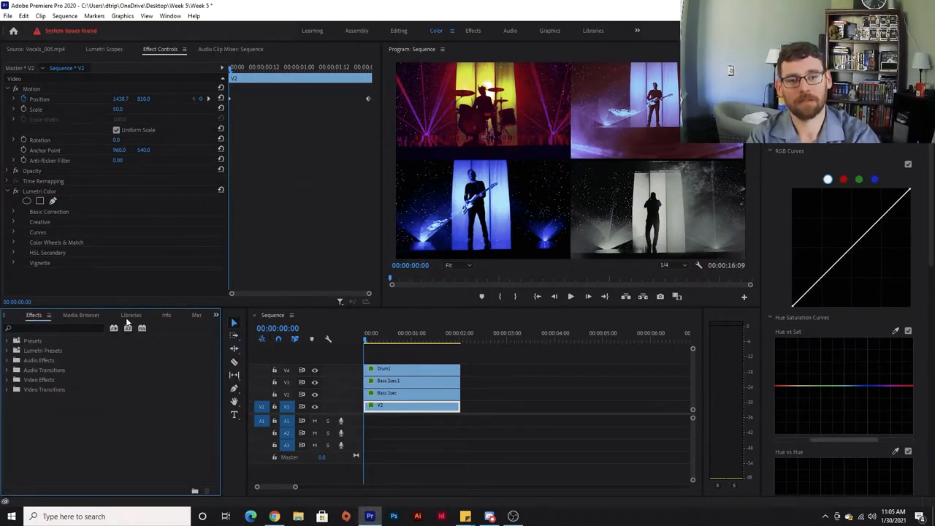
pyautogui.click(216, 316)
pyautogui.click(230, 326)
pyautogui.click(73, 315)
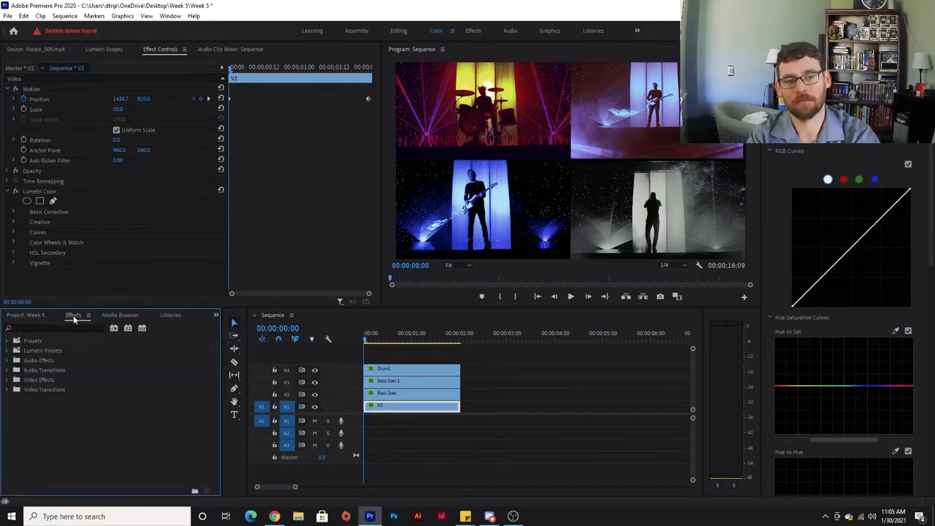
pyautogui.click(29, 314)
pyautogui.click(73, 315)
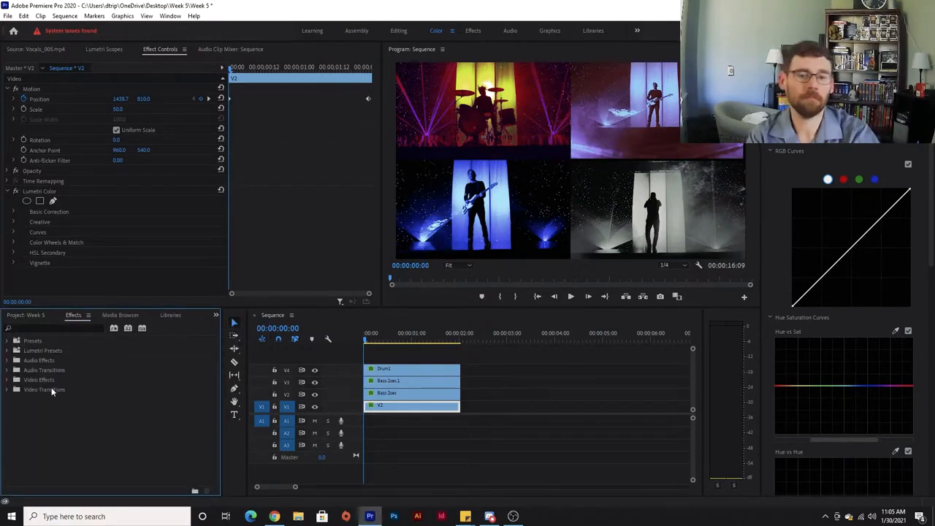
# Browse the video effects down to the Blur & Sharpen group and filter the effects list by "gaus".
pyautogui.click(9, 380)
pyautogui.scroll(-3, 73, 389)
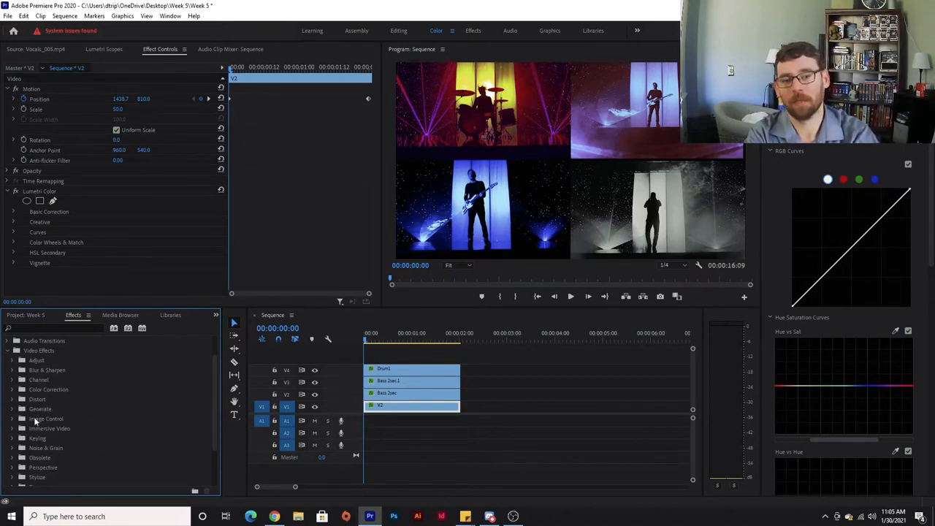
pyautogui.click(12, 399)
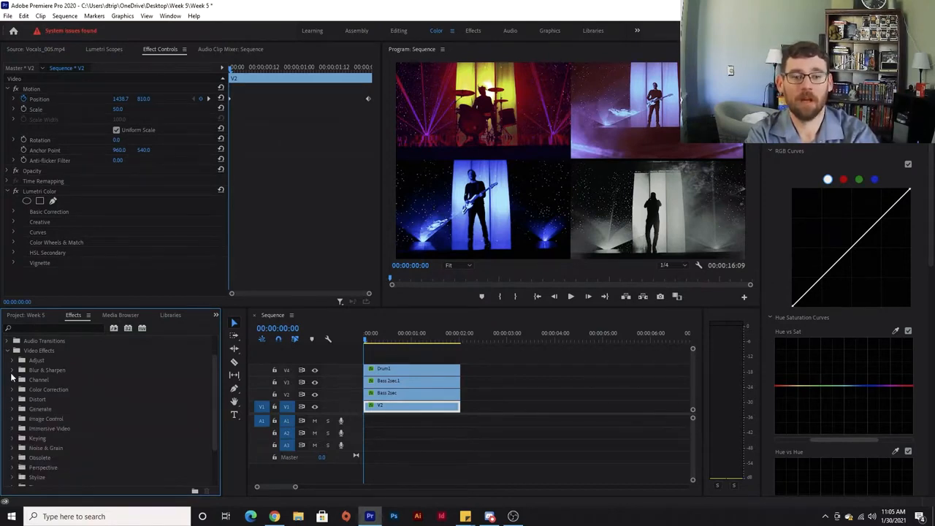
pyautogui.click(12, 371)
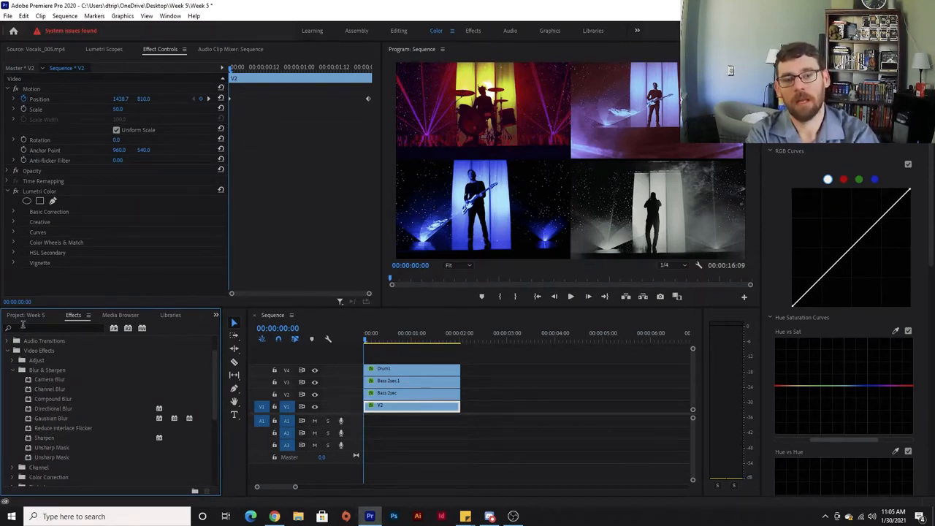
pyautogui.click(23, 328)
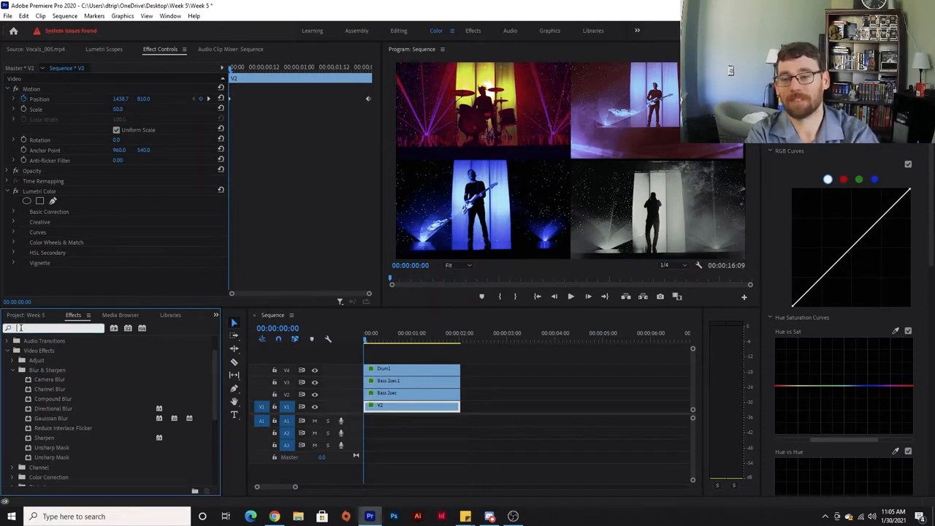
pyautogui.write('ga')
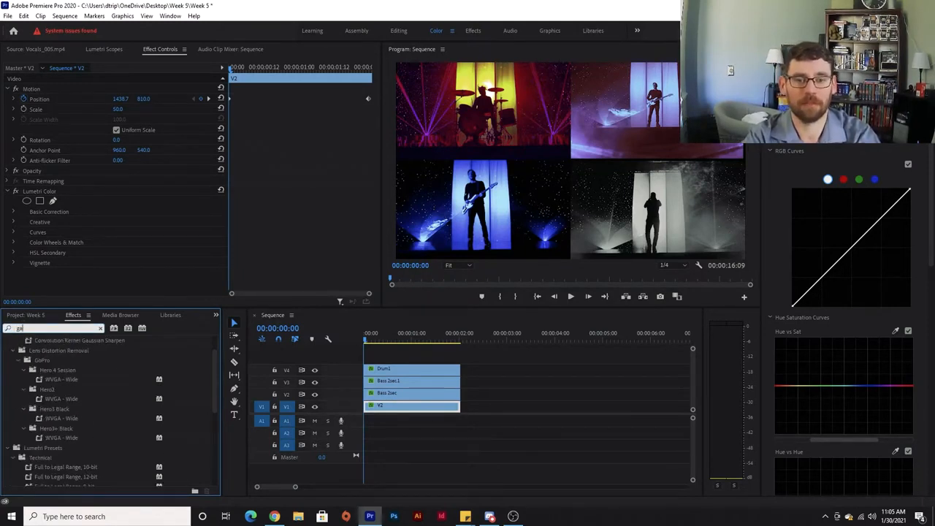
pyautogui.write('us')
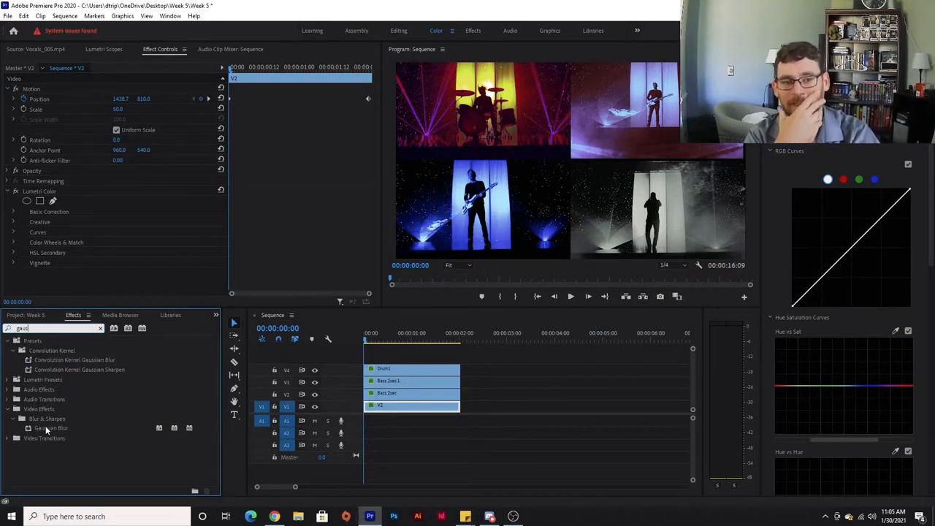
# Apply the Gaussian Blur video effect to the V2 clip and collapse the clip's Lumetri Color settings.
pyautogui.moveTo(47, 430); pyautogui.dragTo(389, 411)
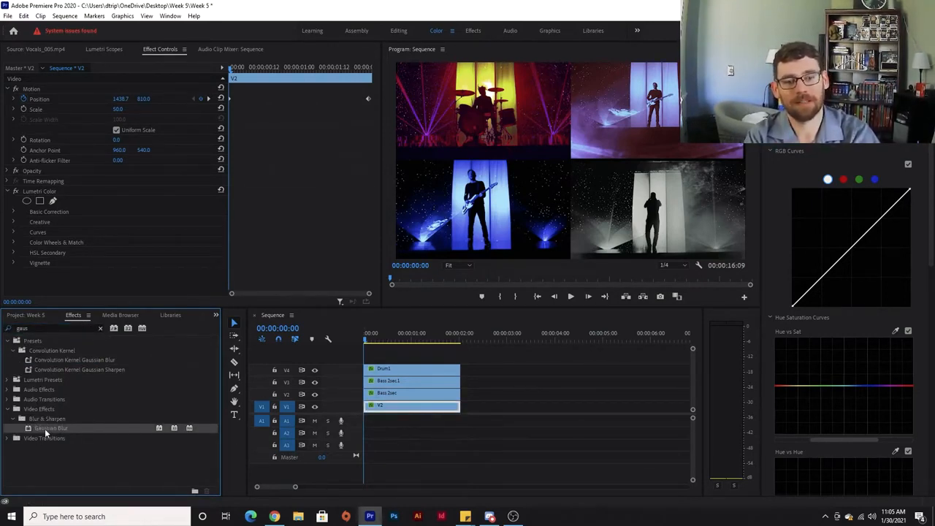
pyautogui.moveTo(47, 431); pyautogui.dragTo(394, 410)
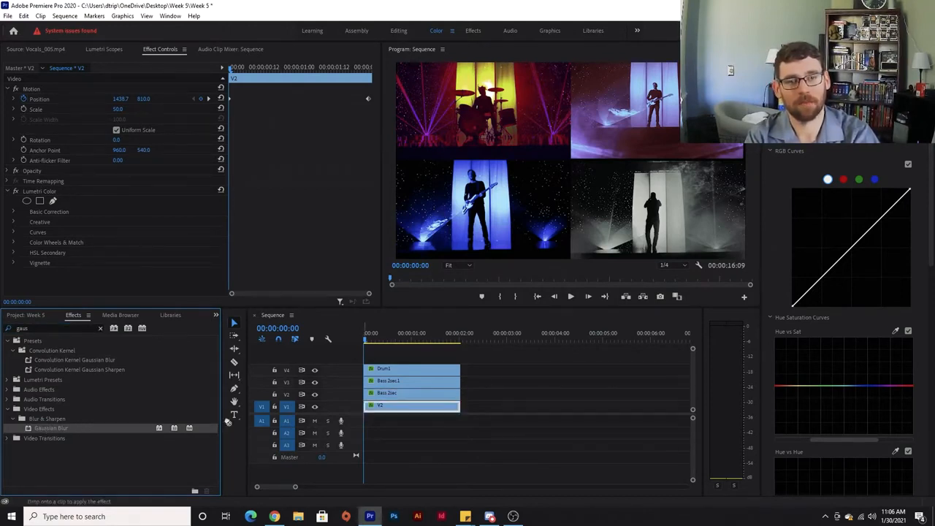
pyautogui.click(7, 191)
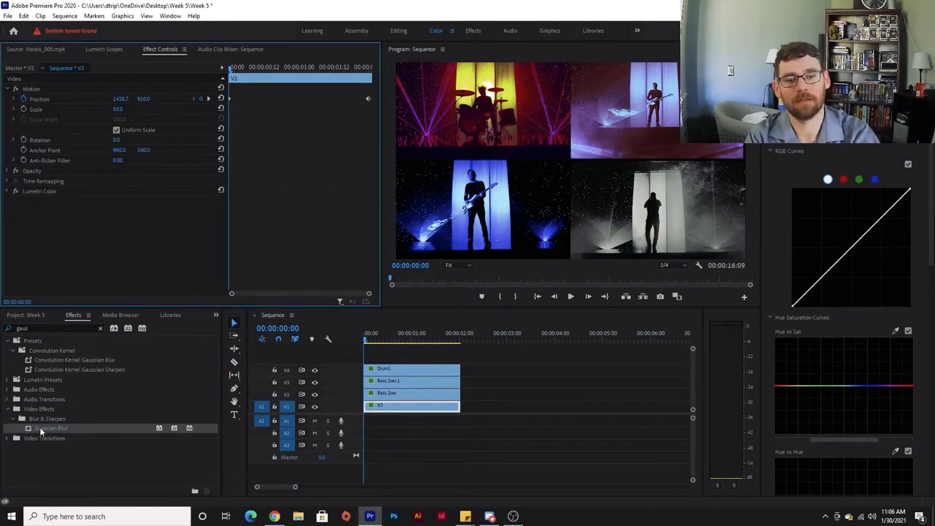
pyautogui.moveTo(40, 432); pyautogui.dragTo(47, 202)
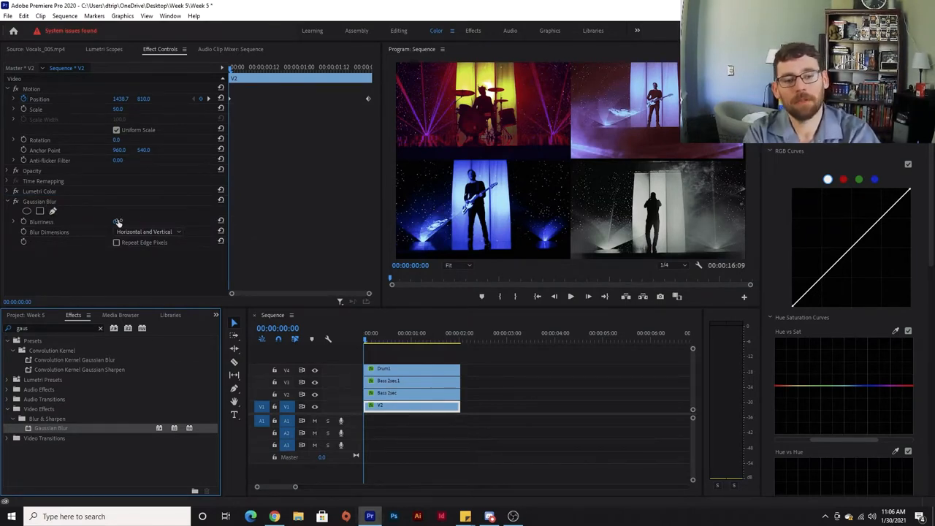
# Keyframe V2's Gaussian Blur Blurriness from 0 at the clip's start to about 486 at 00:00:00:14.
pyautogui.moveTo(118, 221)
pyautogui.mouseDown()
pyautogui.moveTo(237, 221)
pyautogui.moveTo(117, 221)
pyautogui.mouseUp()
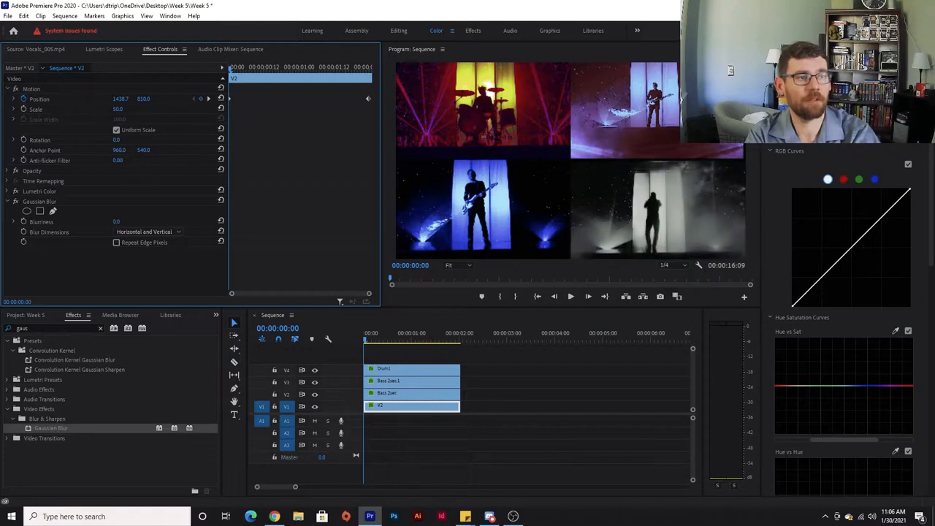
pyautogui.click(23, 222)
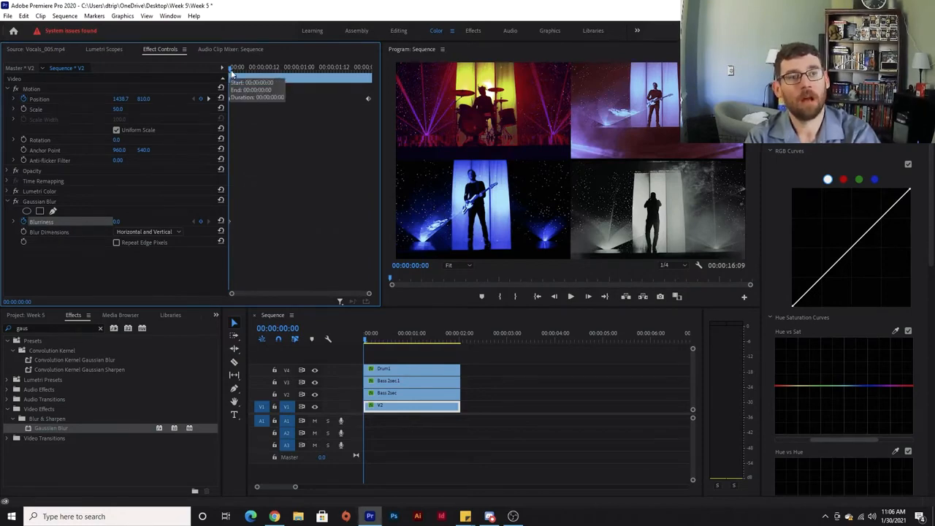
pyautogui.moveTo(231, 69); pyautogui.dragTo(268, 67)
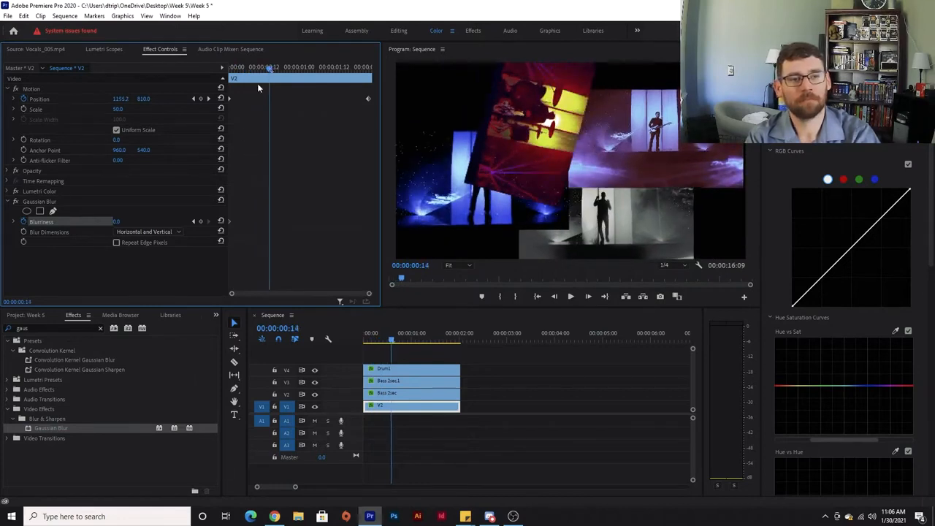
pyautogui.click(202, 222)
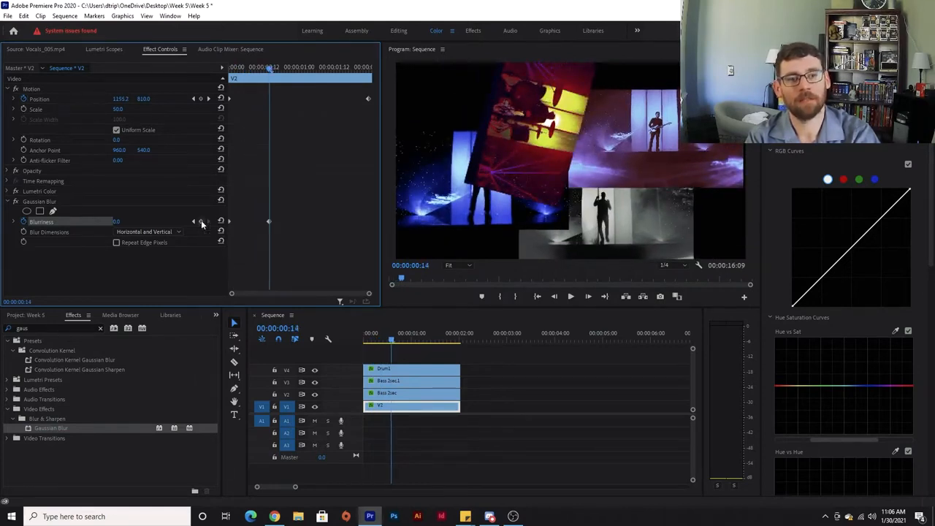
pyautogui.moveTo(117, 222); pyautogui.dragTo(321, 222)
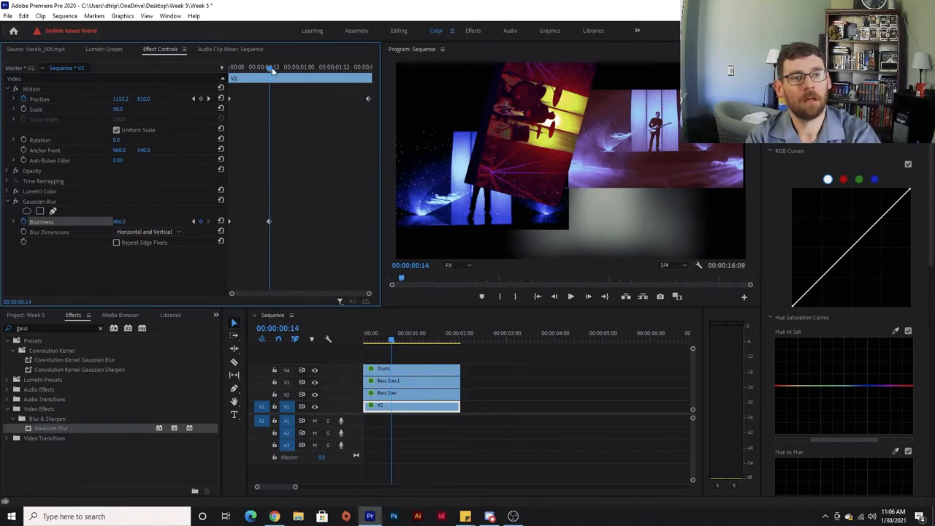
# Add a Blurriness keyframe of 0 on V2 at 00:00:00:18 and play the blur animation from the clip's start.
pyautogui.moveTo(272, 68); pyautogui.dragTo(285, 70)
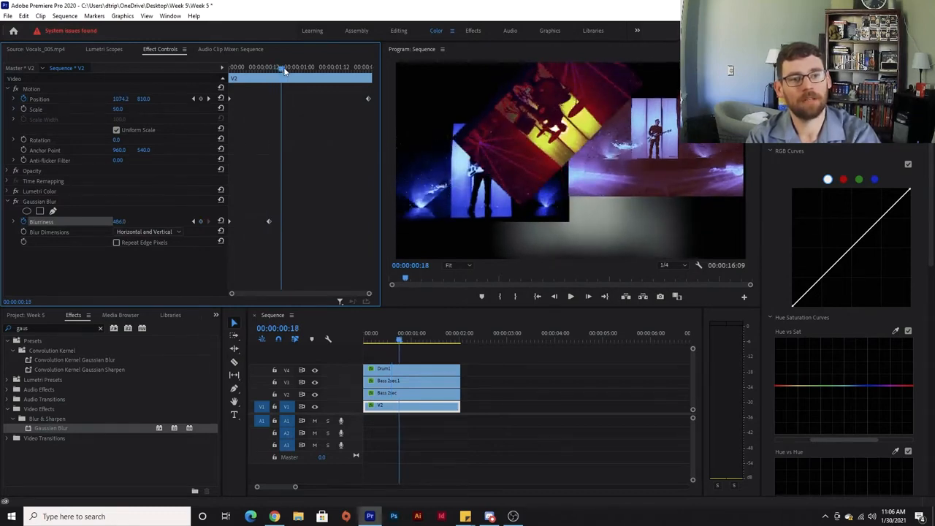
pyautogui.click(133, 220)
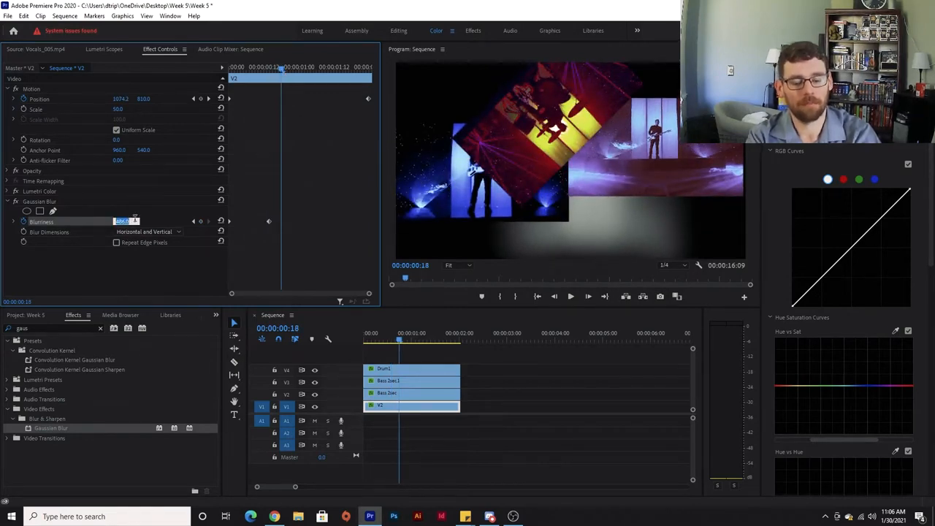
pyautogui.write('0')
pyautogui.press('Return')
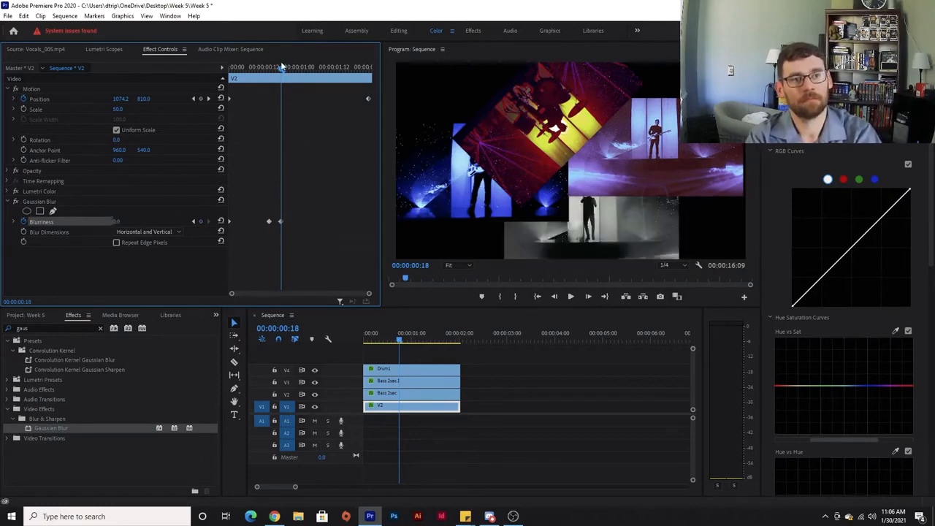
pyautogui.moveTo(281, 67); pyautogui.dragTo(214, 73)
pyautogui.press('space')
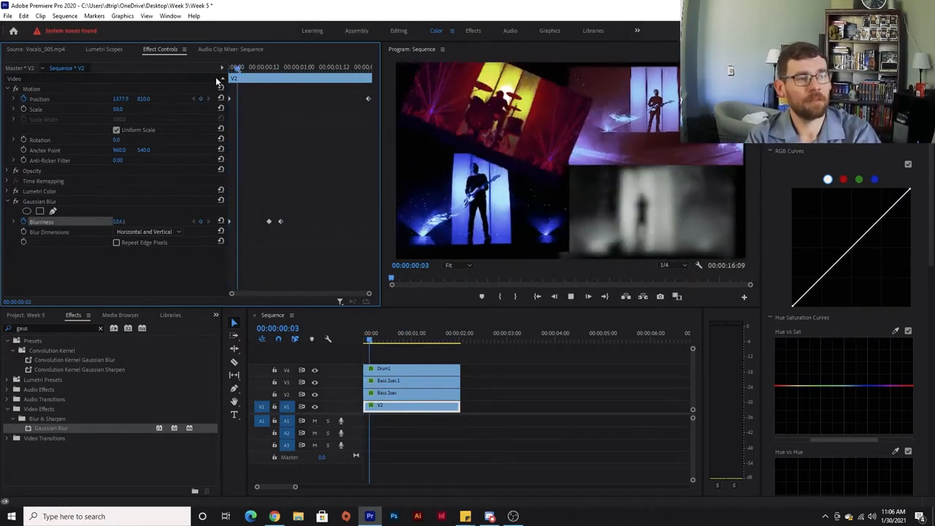
# Add Gaussian Blur Blurriness keyframes on V2 of 175 at 00:00:01:12 and 0 at 00:00:01:14.
pyautogui.press('space')
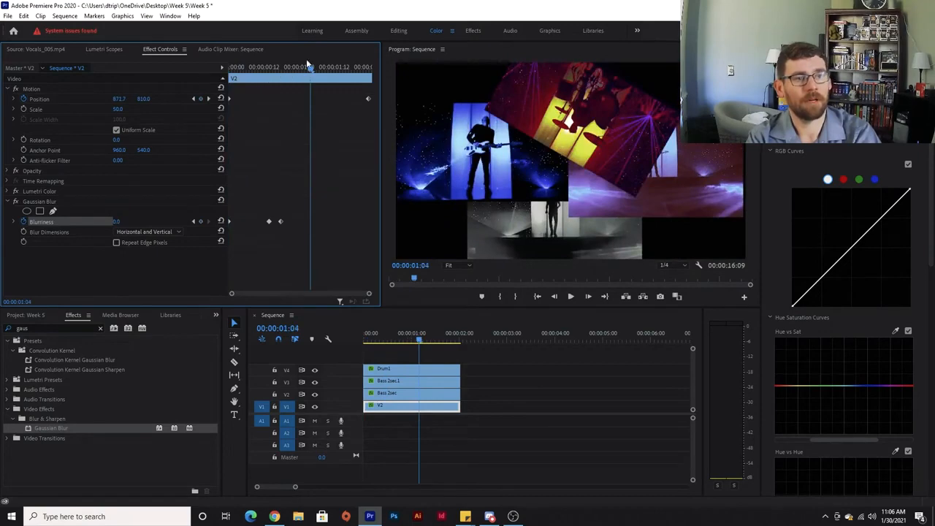
pyautogui.moveTo(310, 69); pyautogui.dragTo(335, 70)
pyautogui.click(201, 220)
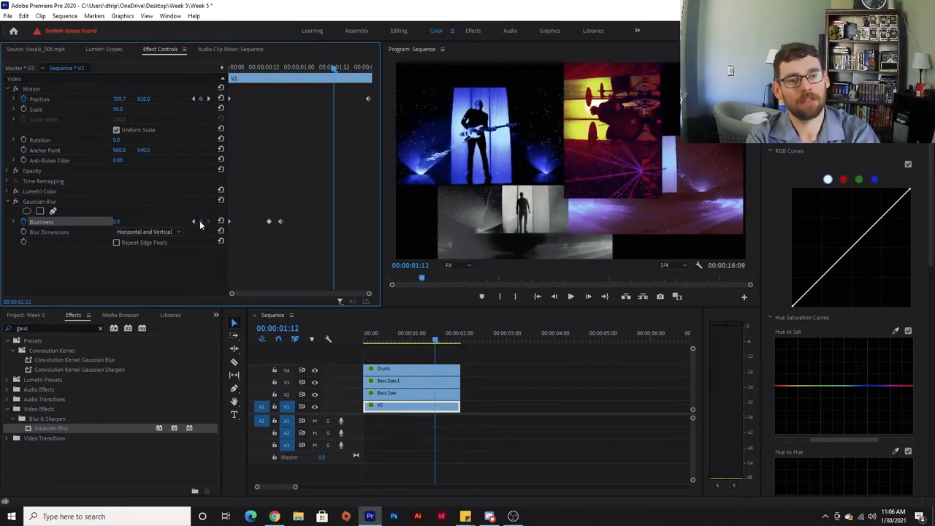
pyautogui.moveTo(116, 221); pyautogui.dragTo(128, 221)
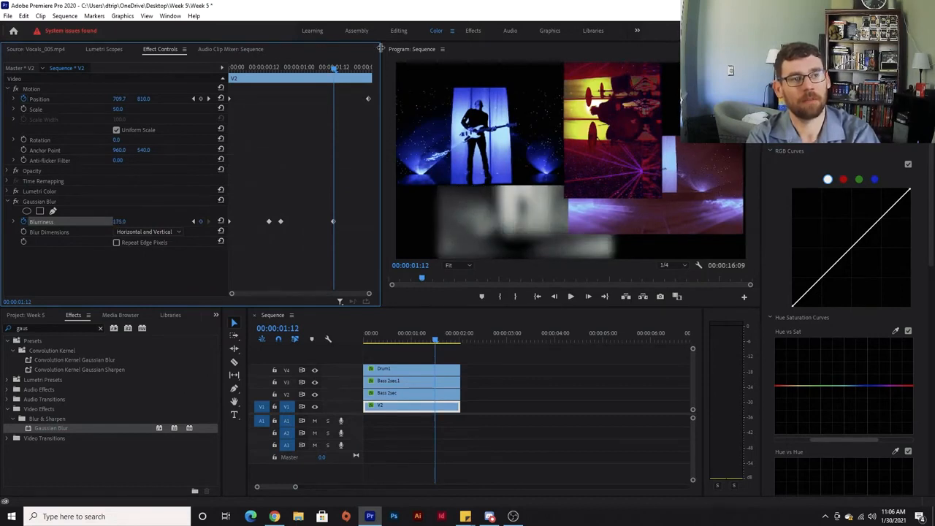
pyautogui.moveTo(335, 72); pyautogui.dragTo(339, 70)
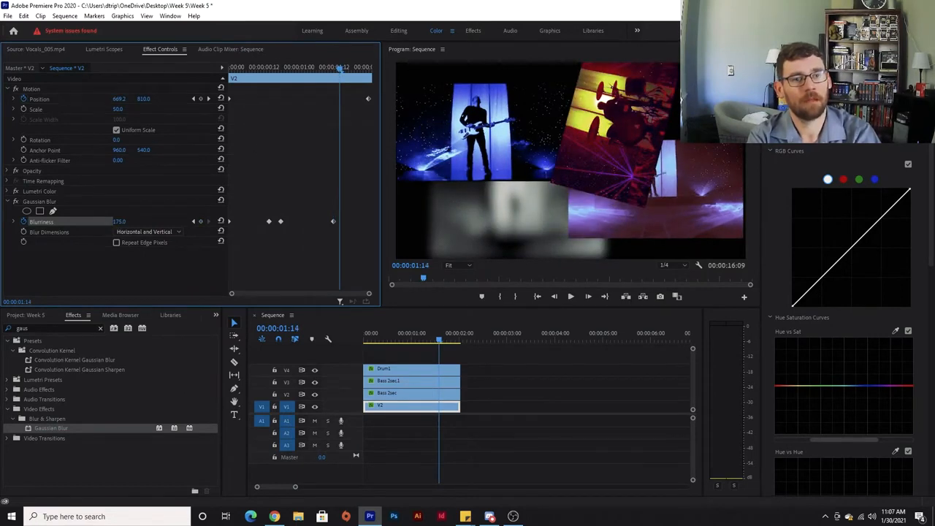
pyautogui.moveTo(121, 222); pyautogui.dragTo(115, 221)
# Add V2 Blurriness keyframes of 0 at 00:00:02:00 and about 72 at 00:00:01:21.
pyautogui.moveTo(338, 70); pyautogui.dragTo(372, 69)
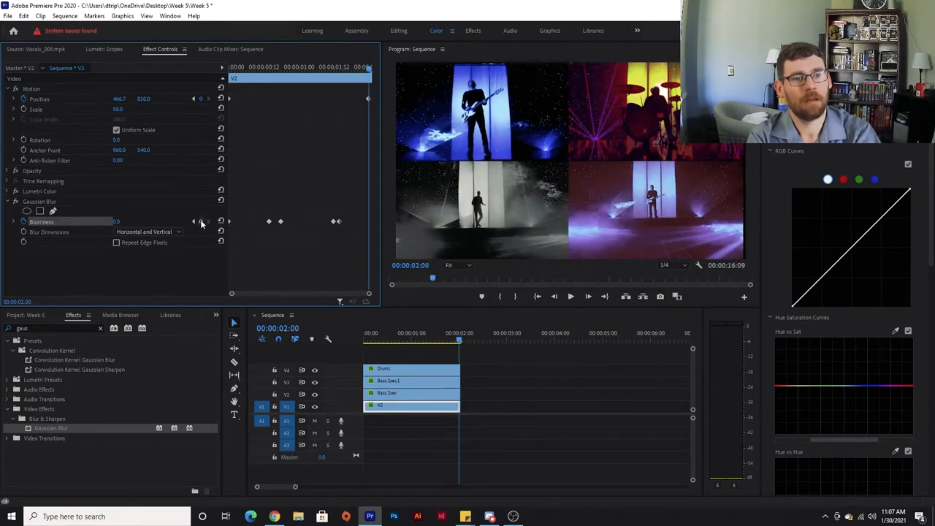
pyautogui.moveTo(369, 69); pyautogui.dragTo(359, 69)
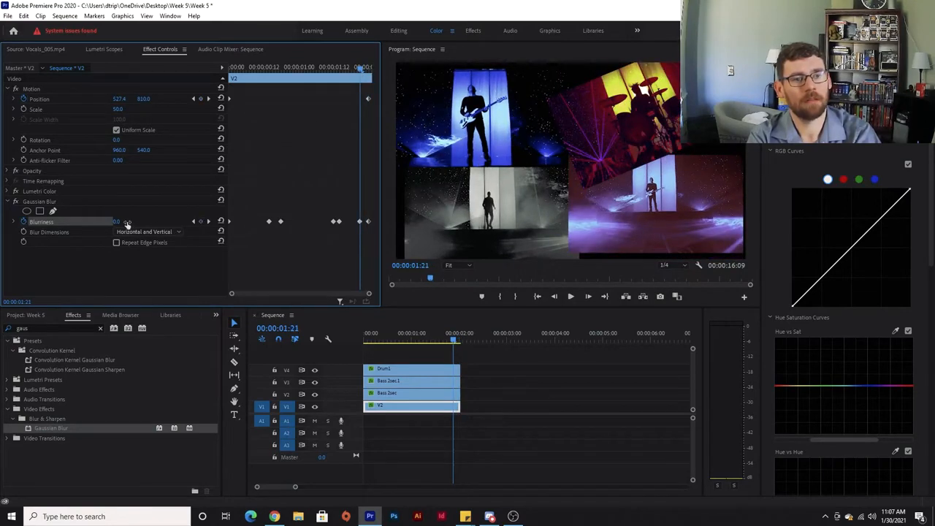
pyautogui.click(202, 221)
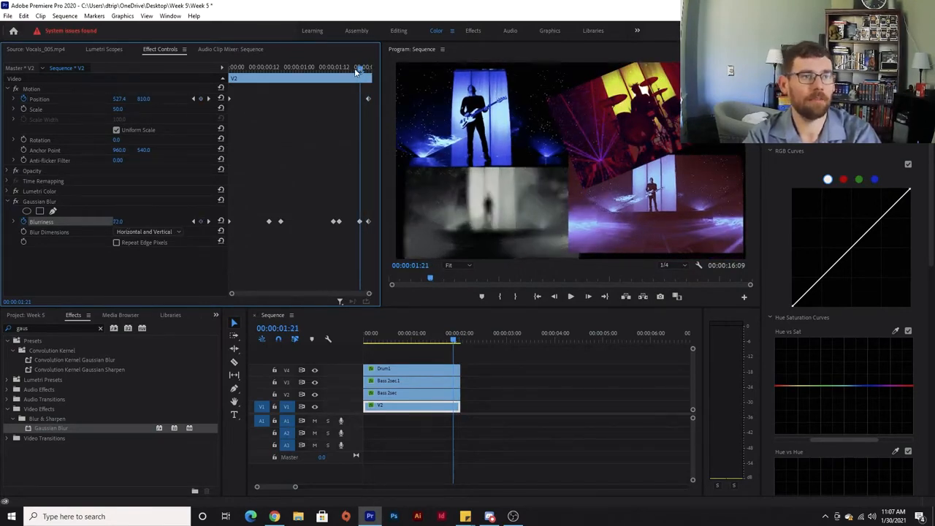
# Play the sequence from the start to review V2's blur pulses and return the playhead to 00:00:00:00.
pyautogui.press('Home')
pyautogui.press('space')
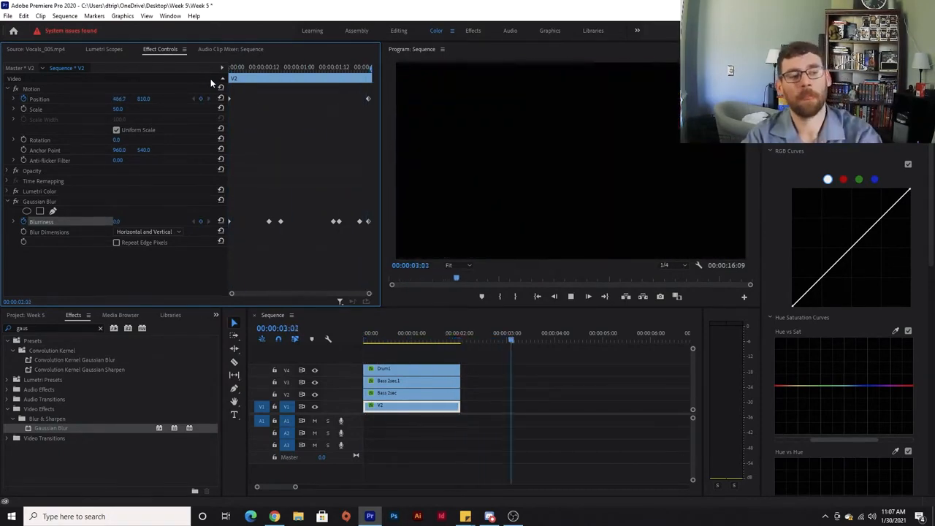
pyautogui.click(407, 341)
pyautogui.moveTo(407, 340); pyautogui.dragTo(342, 340)
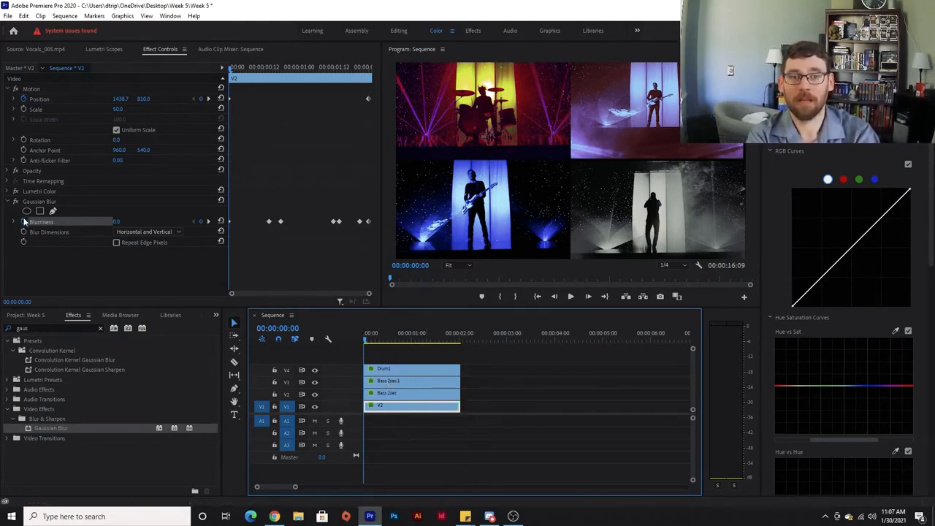
# Collapse V2's Gaussian Blur and Motion settings.
pyautogui.click(7, 203)
pyautogui.click(7, 202)
pyautogui.click(10, 92)
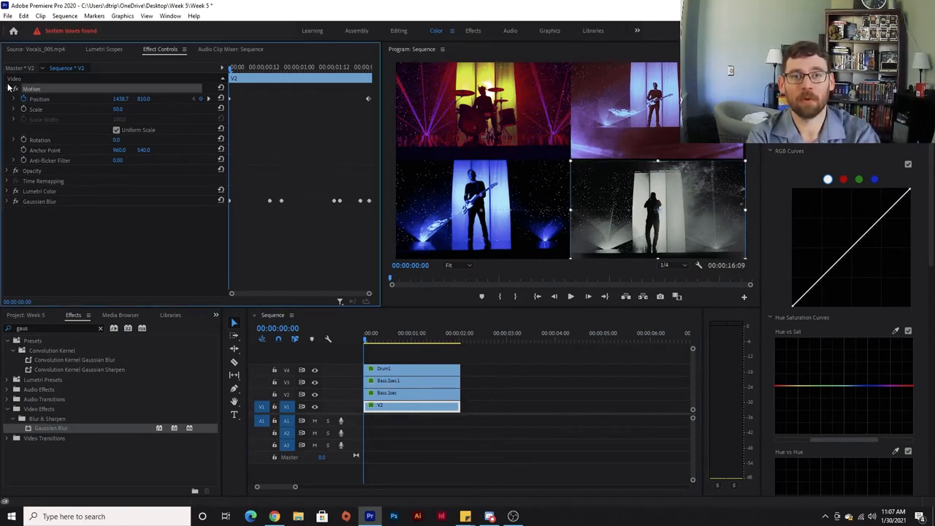
pyautogui.click(8, 89)
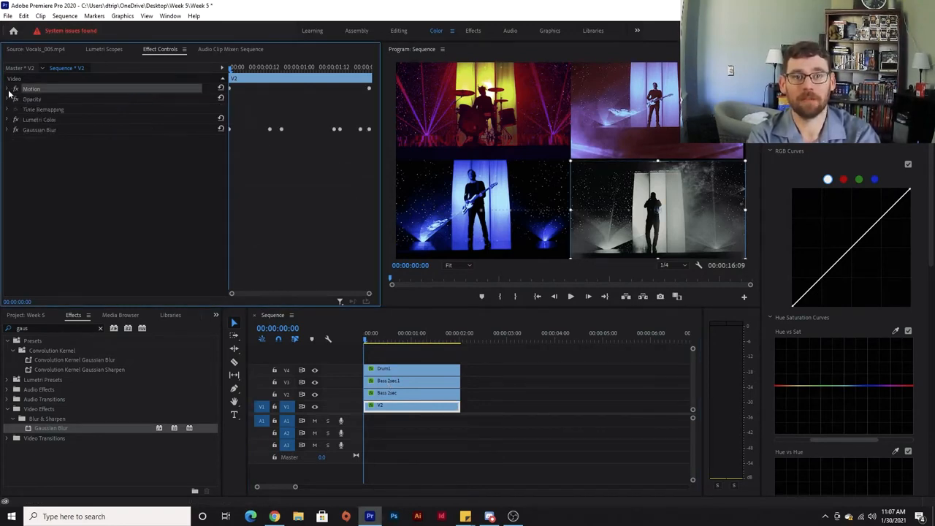
# Clear the effects filter and apply the Mosaic effect from the Stylize group to the Drum1 clip.
pyautogui.click(403, 370)
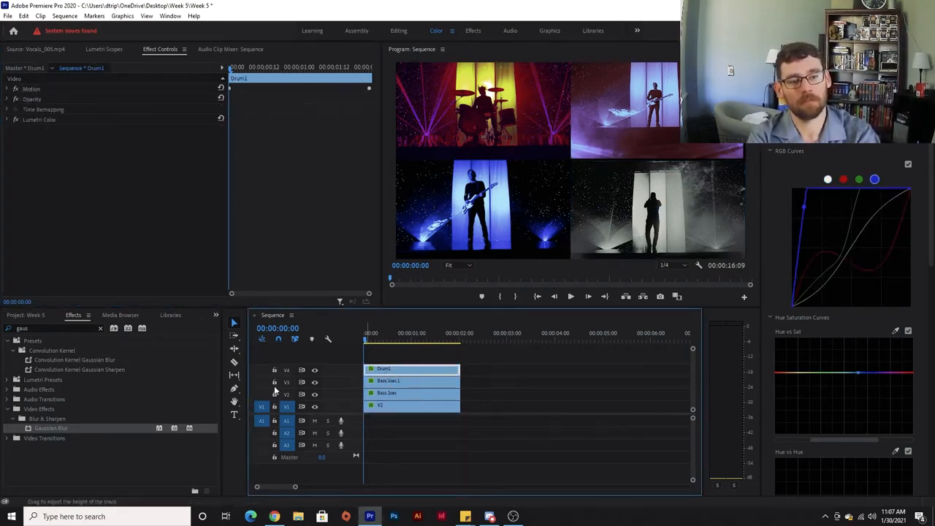
pyautogui.doubleClick(44, 328)
pyautogui.press('BackSpace')
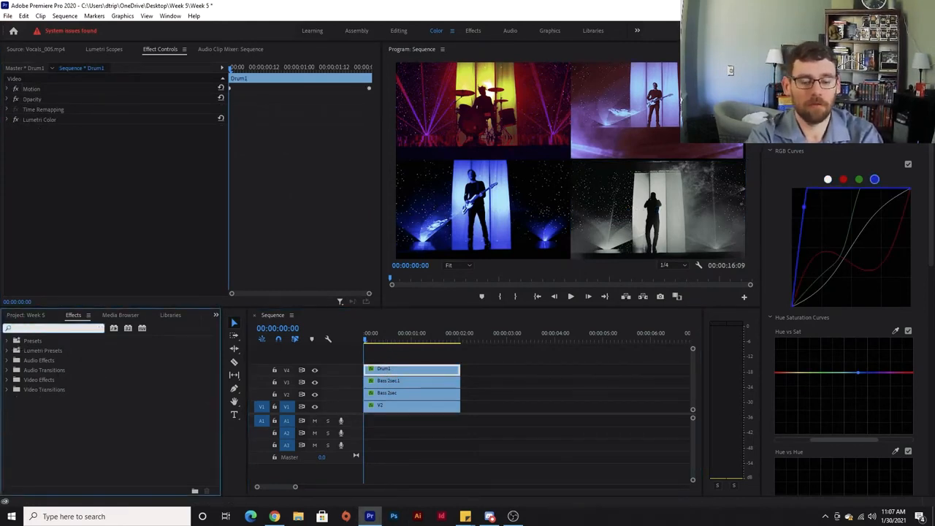
pyautogui.doubleClick(56, 379)
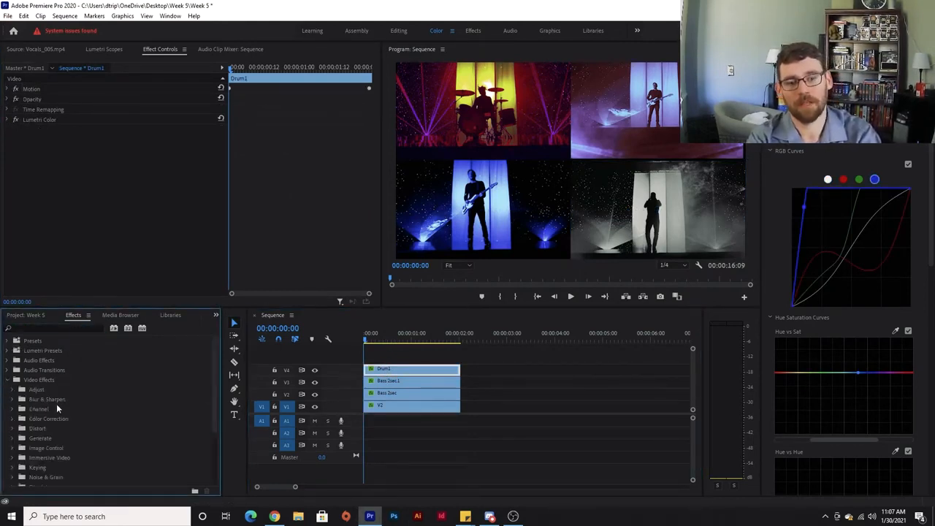
pyautogui.scroll(-2, 55, 404)
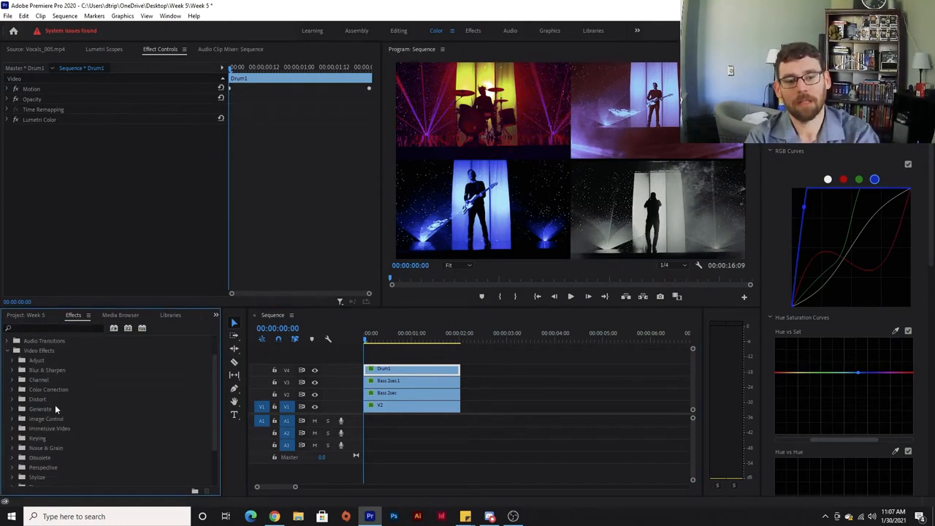
pyautogui.scroll(-1, 44, 438)
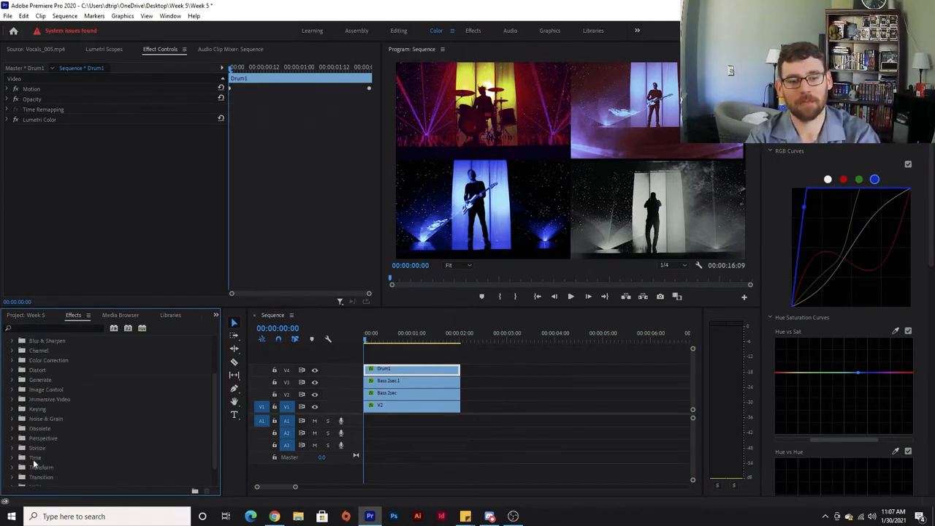
pyautogui.click(12, 450)
pyautogui.scroll(-4, 76, 431)
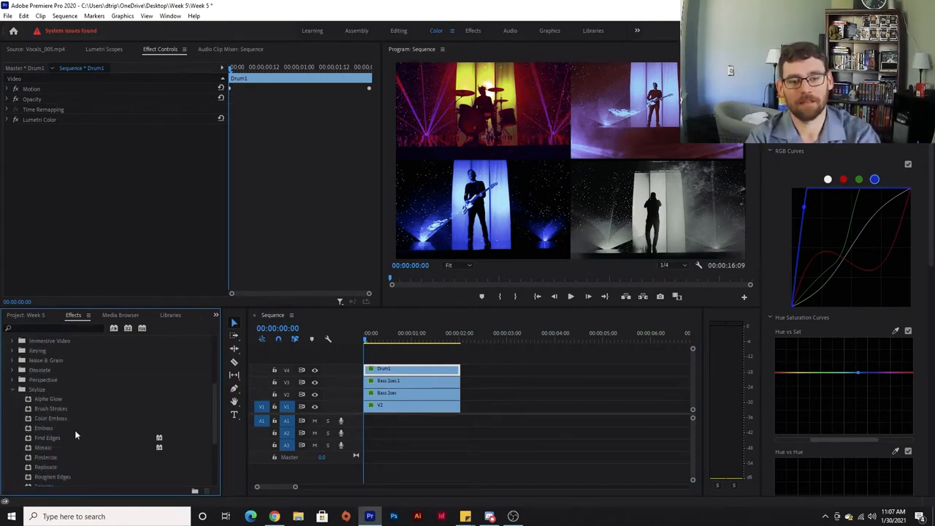
pyautogui.scroll(-1, 74, 431)
pyautogui.moveTo(45, 418); pyautogui.dragTo(84, 219)
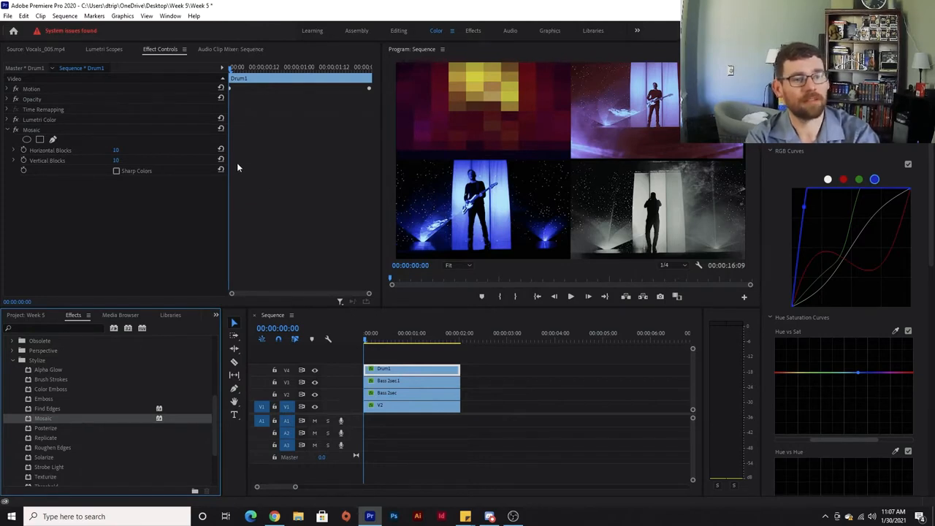
# Keyframe Drum1's Mosaic Horizontal and Vertical Blocks from 10 at the clip's start to 1 at 00:00:00:12.
pyautogui.click(23, 149)
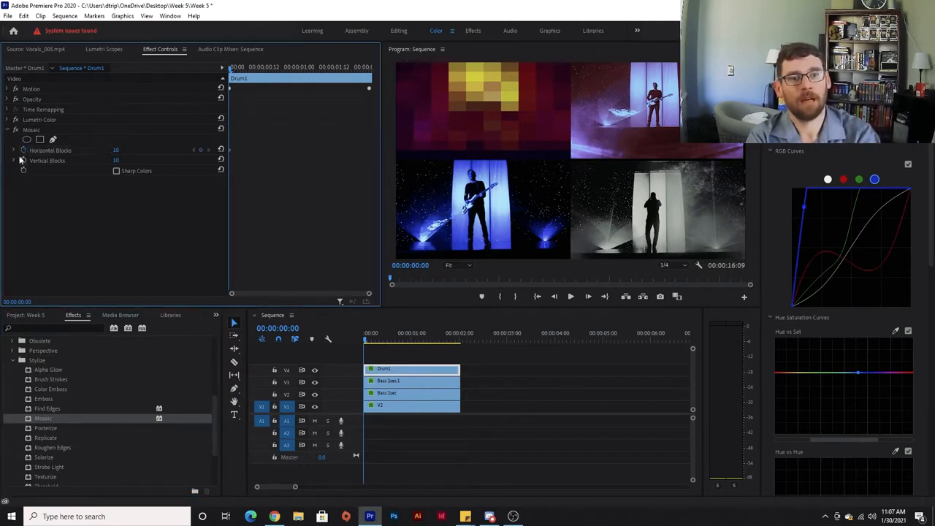
pyautogui.click(24, 160)
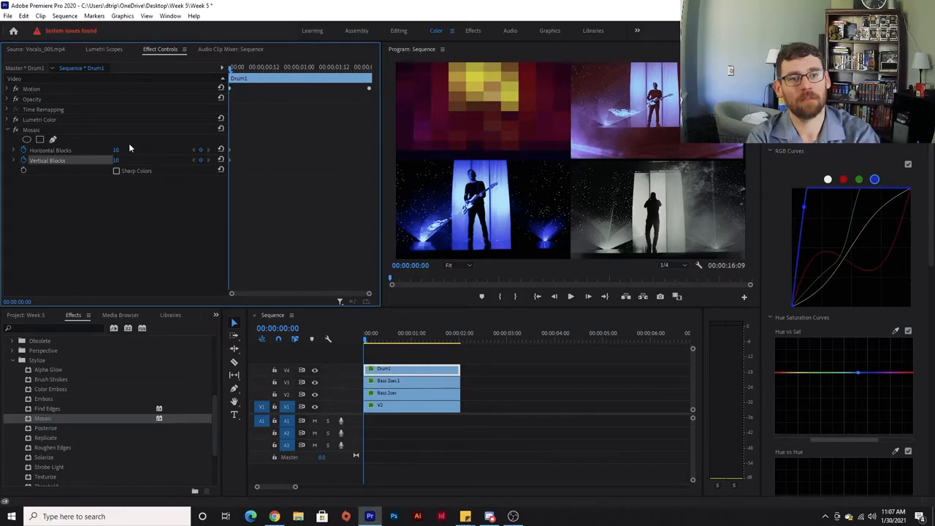
pyautogui.moveTo(232, 67); pyautogui.dragTo(263, 68)
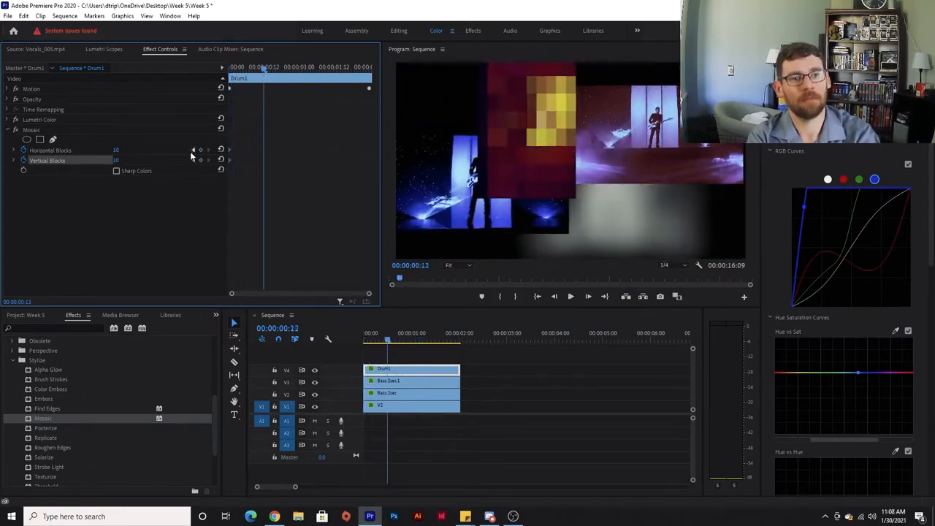
pyautogui.moveTo(117, 149); pyautogui.dragTo(99, 160)
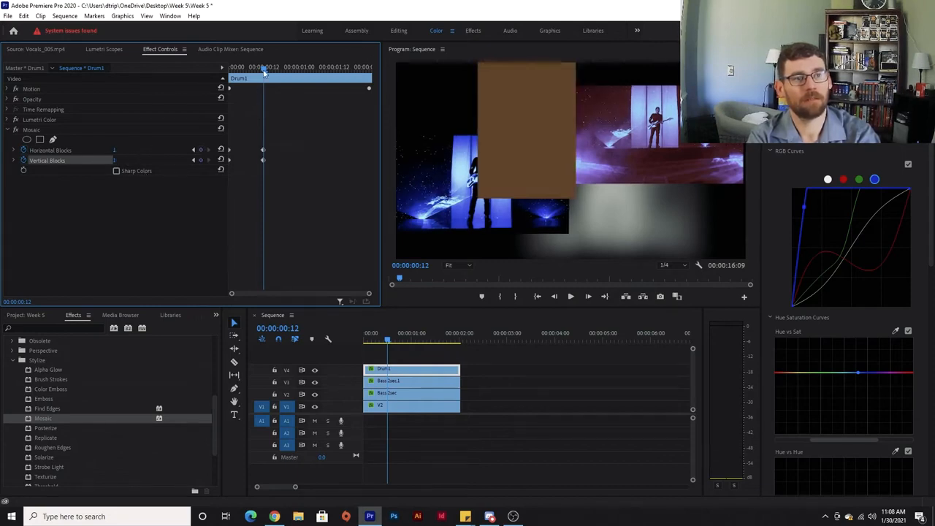
# Add Mosaic keyframes on Drum1 at 00:00:00:14 with about 163 Horizontal Blocks and 149 Vertical Blocks.
pyautogui.moveTo(265, 71); pyautogui.dragTo(269, 69)
pyautogui.moveTo(129, 150); pyautogui.dragTo(240, 150)
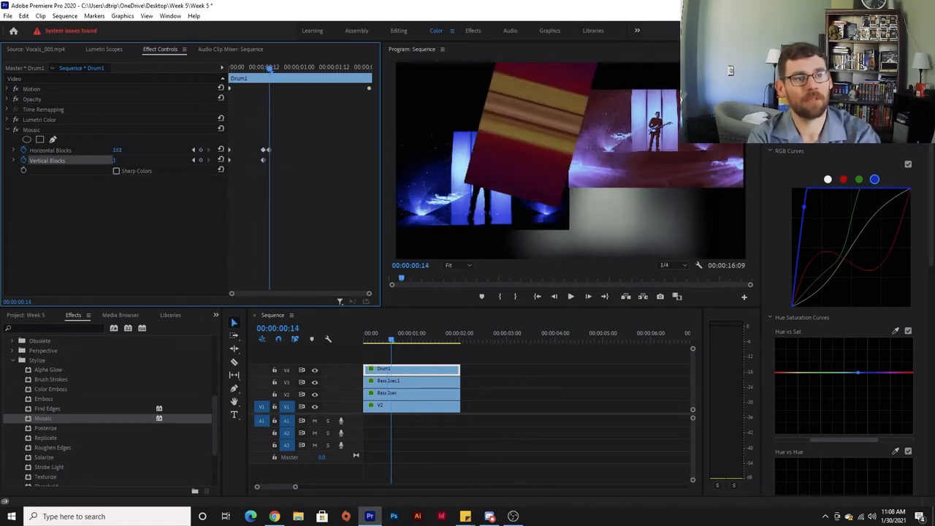
pyautogui.moveTo(115, 161); pyautogui.dragTo(222, 160)
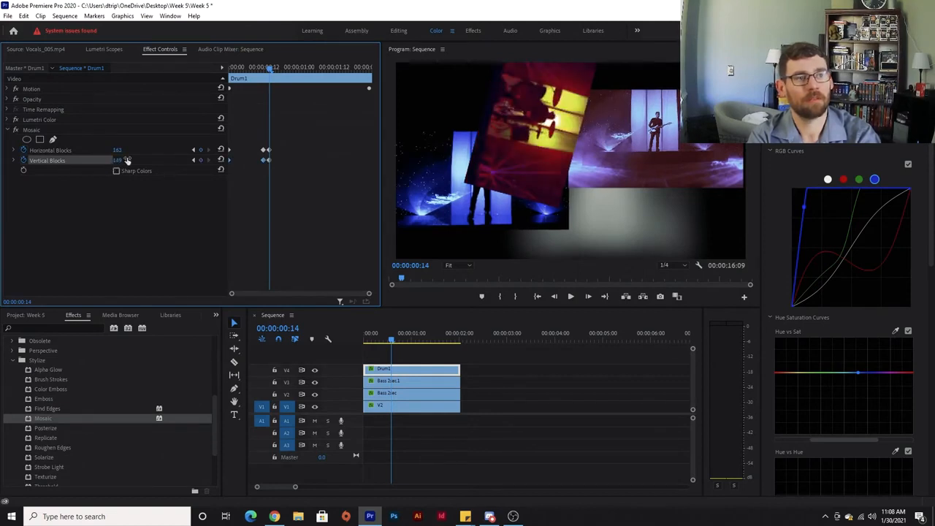
# Add Mosaic keyframes on Drum1 at 00:00:00:21 with about 33 Horizontal Blocks and 55 Vertical Blocks.
pyautogui.click(284, 69)
pyautogui.moveTo(282, 67); pyautogui.dragTo(290, 68)
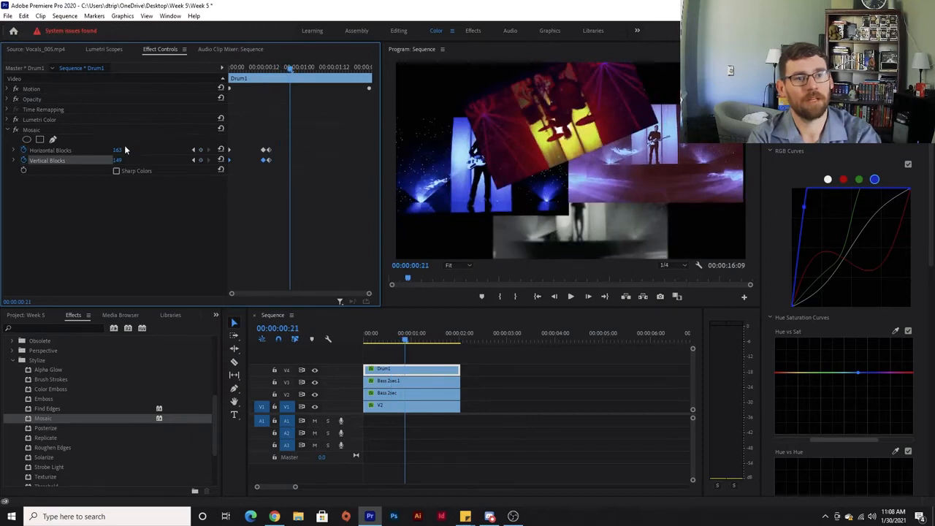
pyautogui.moveTo(124, 149); pyautogui.dragTo(123, 161)
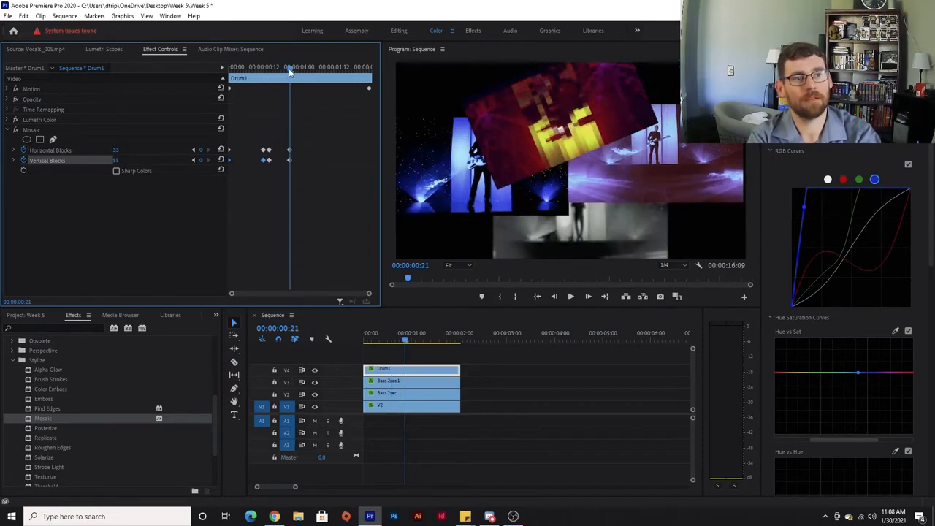
# Keyframe Drum1's Mosaic at 00:00:01:16 with about 894 Horizontal Blocks and 1138 Vertical Blocks, and play the animation.
pyautogui.moveTo(290, 68); pyautogui.dragTo(345, 68)
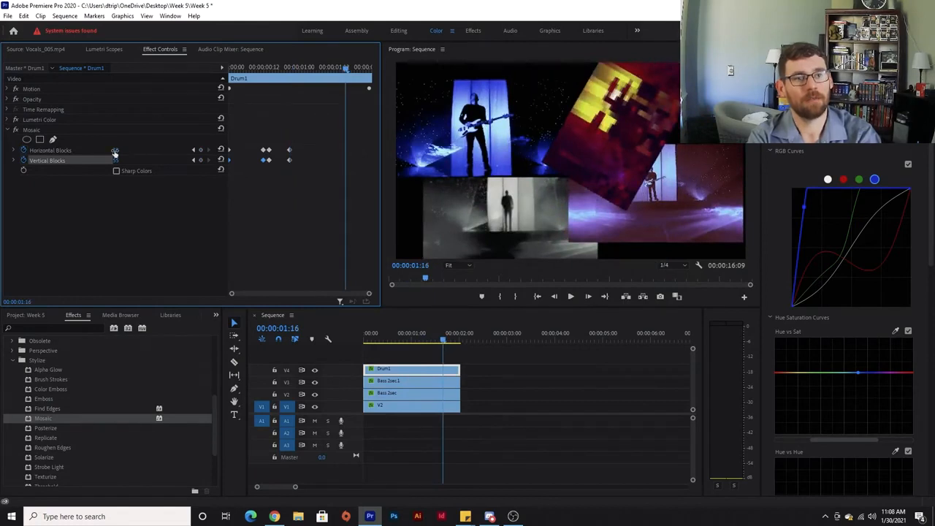
pyautogui.moveTo(114, 151); pyautogui.dragTo(727, 151)
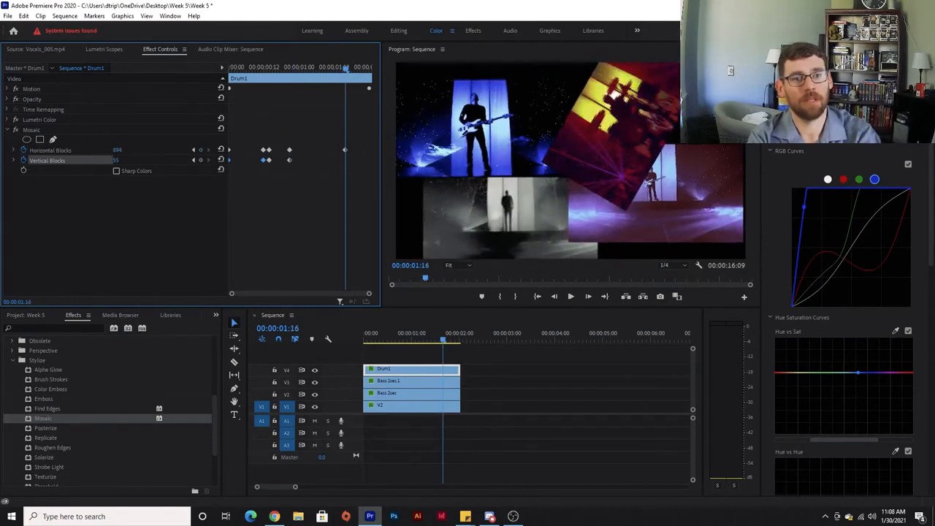
pyautogui.click(286, 67)
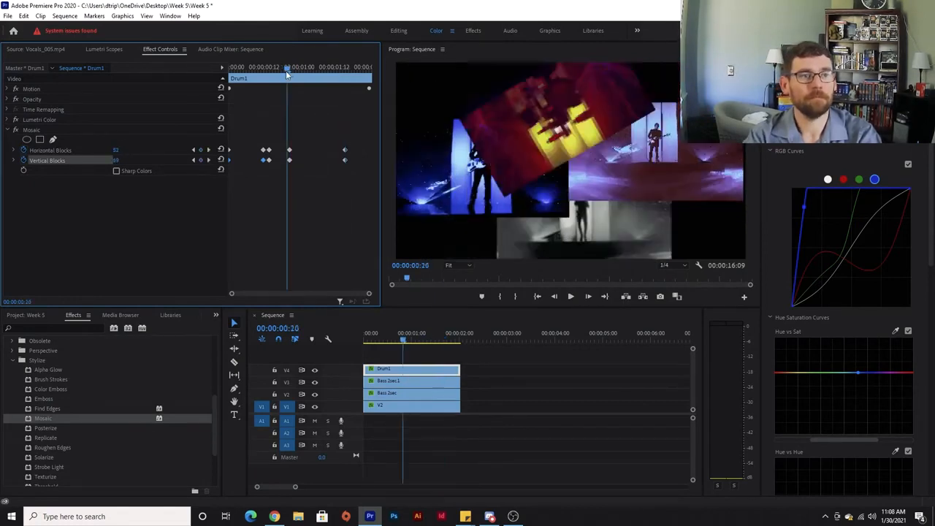
pyautogui.press('space')
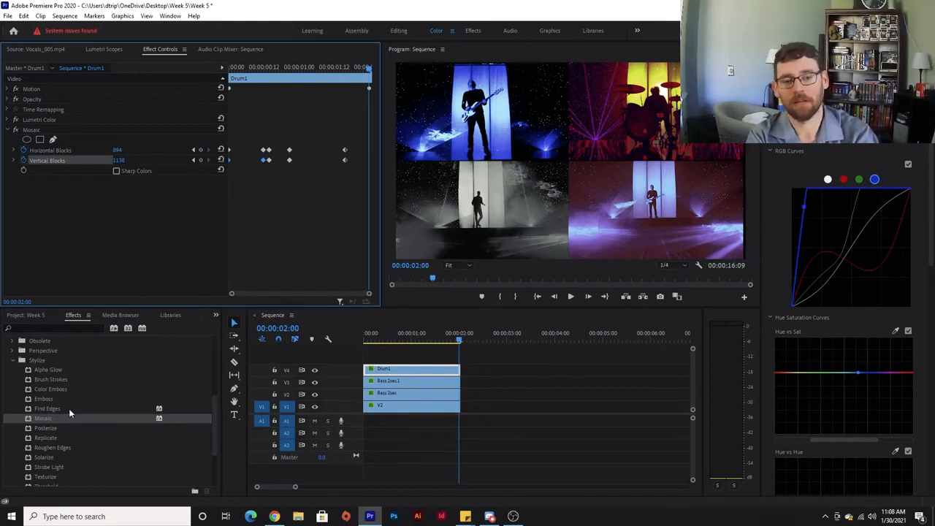
# Look through the video effects categories, including Stylize and Keying, for further effects that could be keyframed.
pyautogui.click(46, 378)
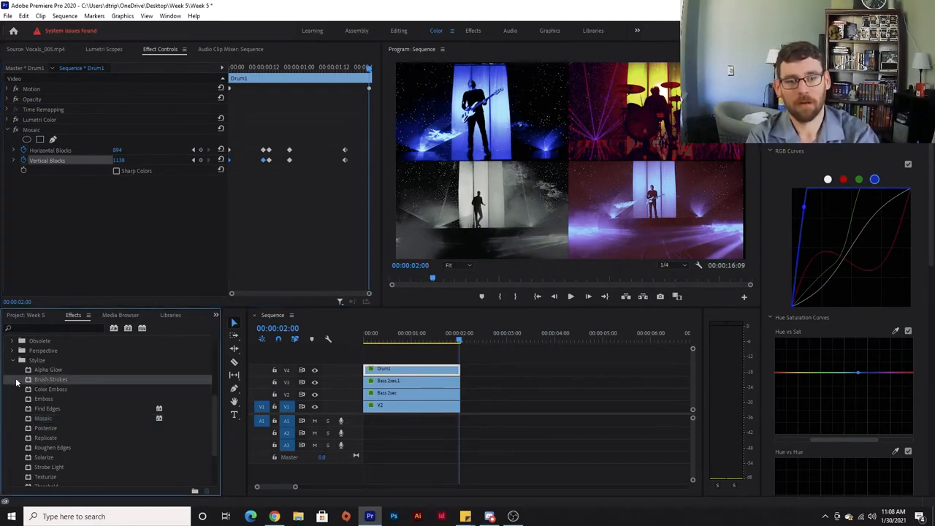
pyautogui.scroll(-1, 52, 384)
pyautogui.scroll(-1, 55, 437)
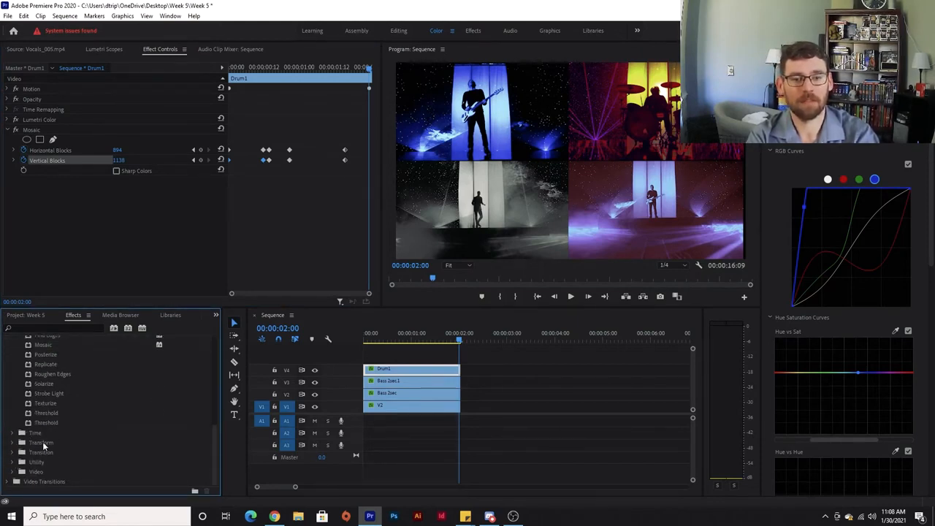
pyautogui.scroll(3, 46, 415)
pyautogui.click(13, 374)
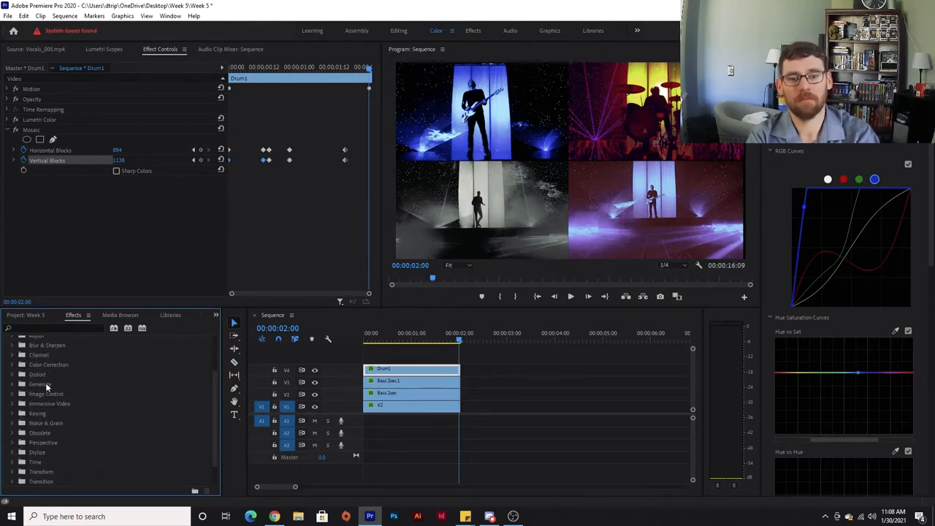
pyautogui.scroll(1, 50, 377)
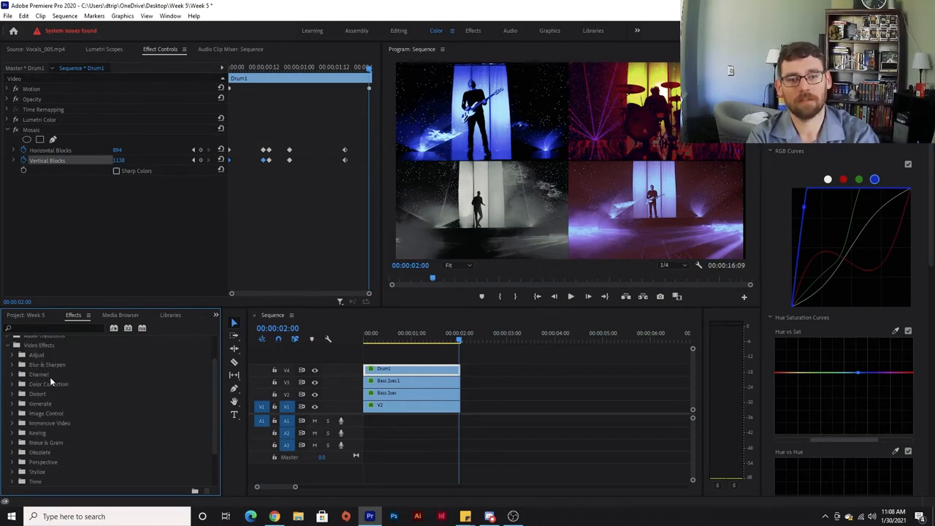
pyautogui.click(35, 432)
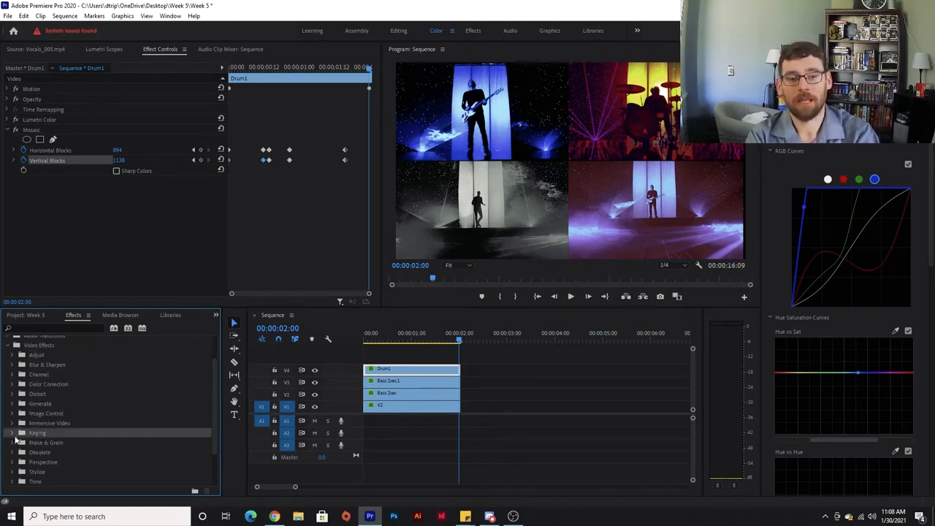
pyautogui.click(12, 434)
pyautogui.scroll(-2, 69, 438)
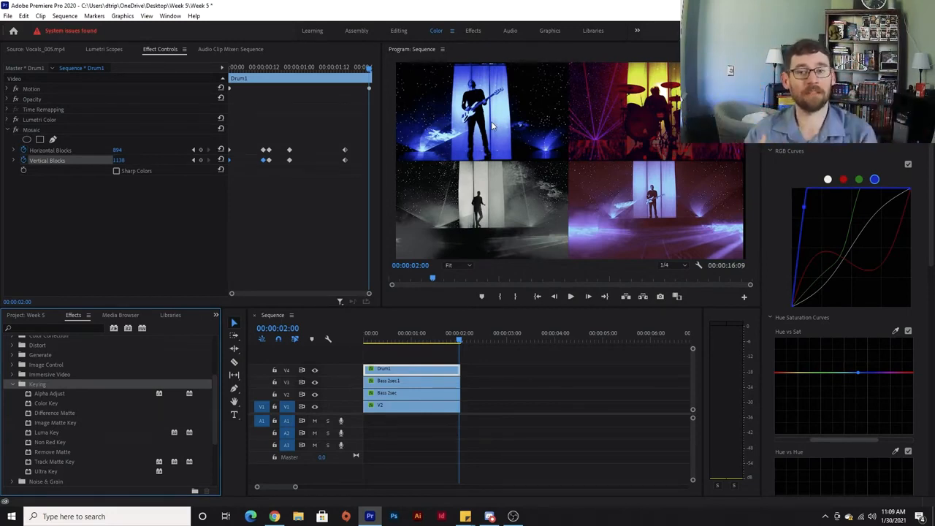
pyautogui.moveTo(354, 137); pyautogui.dragTo(228, 200)
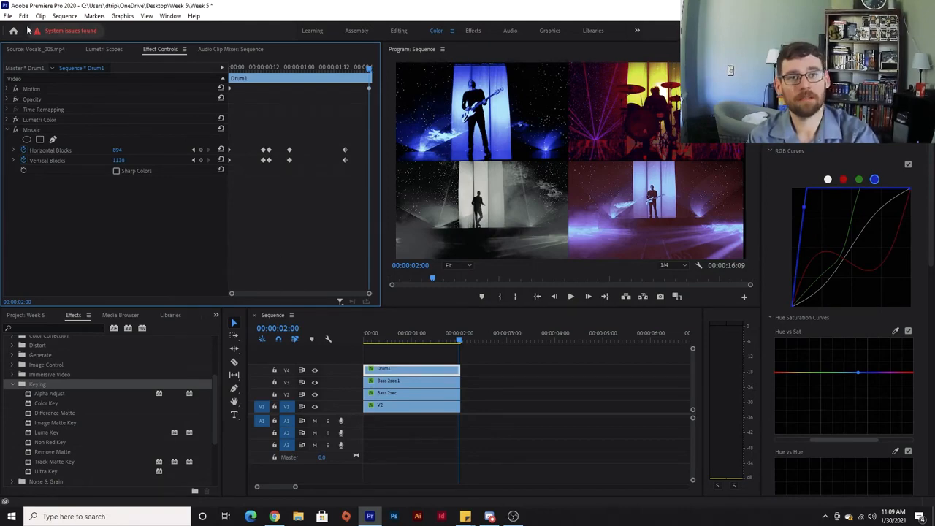
# Deselect the Drum1 clip and open the media export settings for the sequence.
pyautogui.click(8, 15)
pyautogui.moveTo(58, 322)
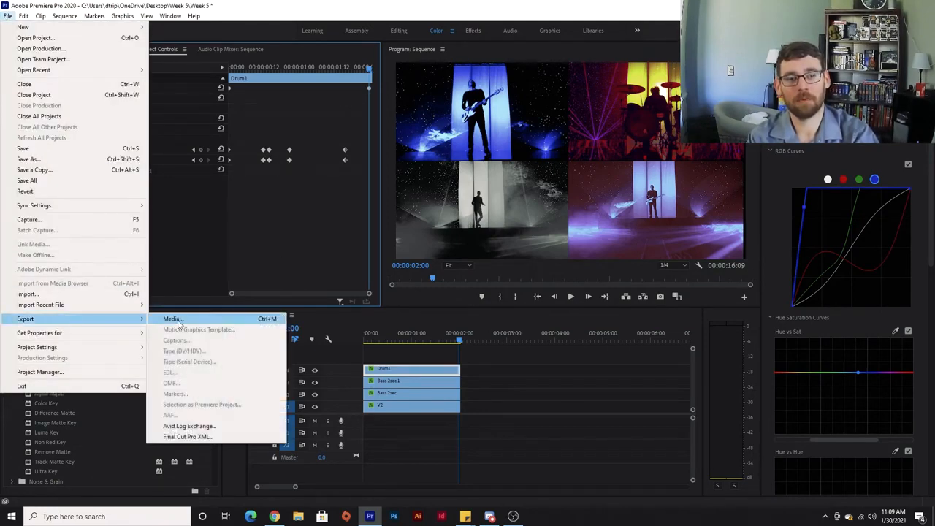
pyautogui.click(178, 320)
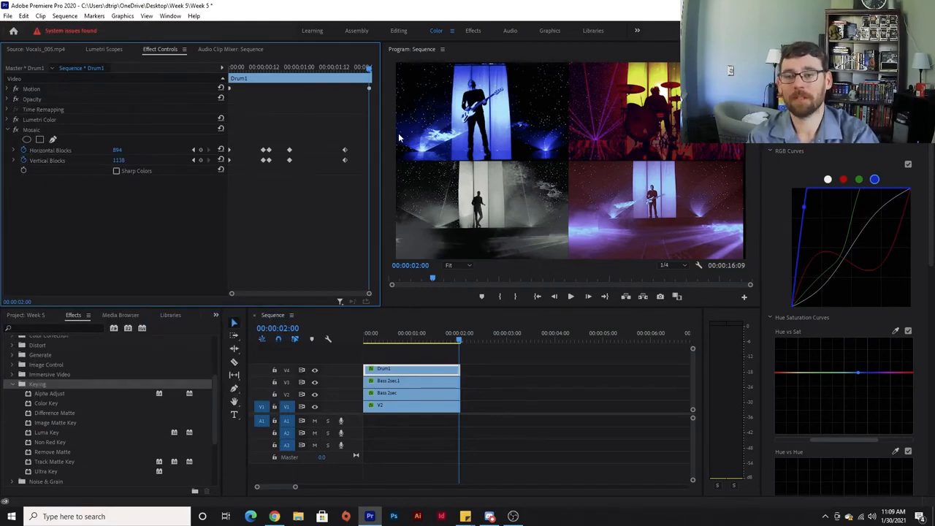
pyautogui.click(526, 395)
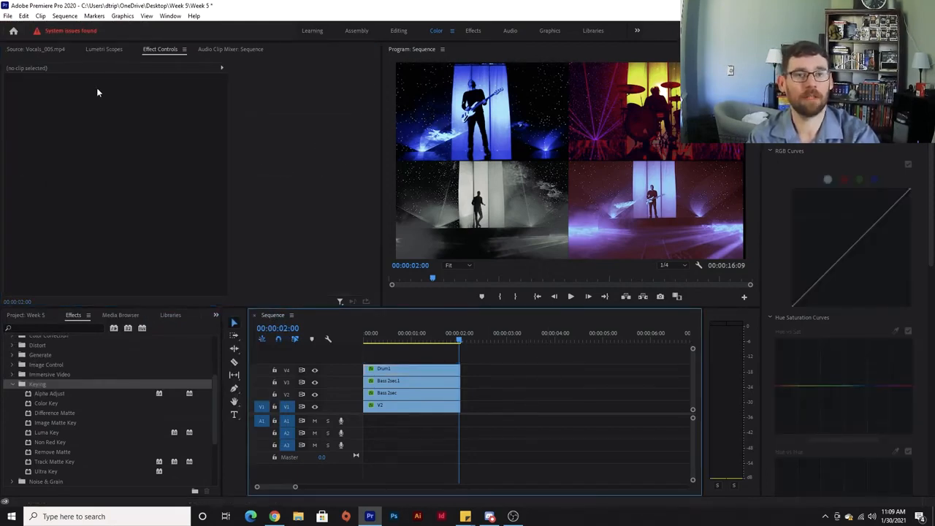
pyautogui.click(23, 15)
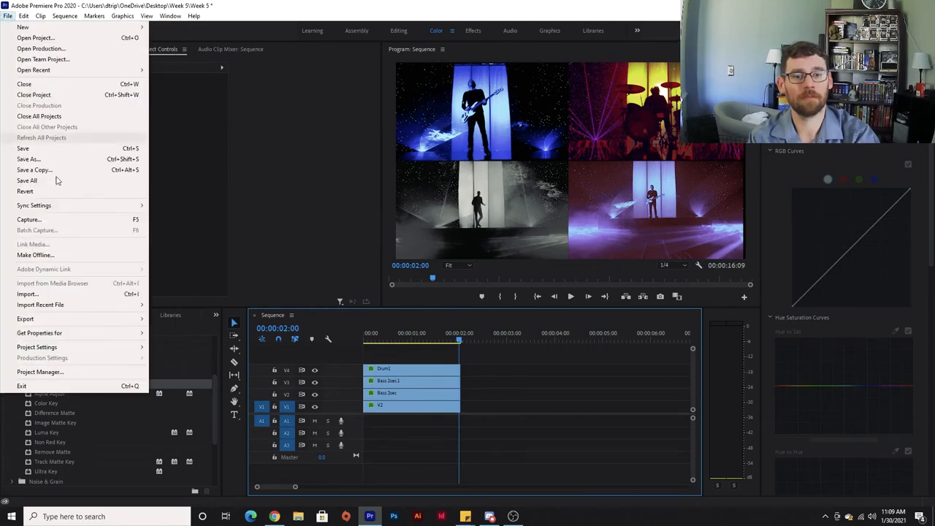
pyautogui.moveTo(51, 319)
pyautogui.click(172, 319)
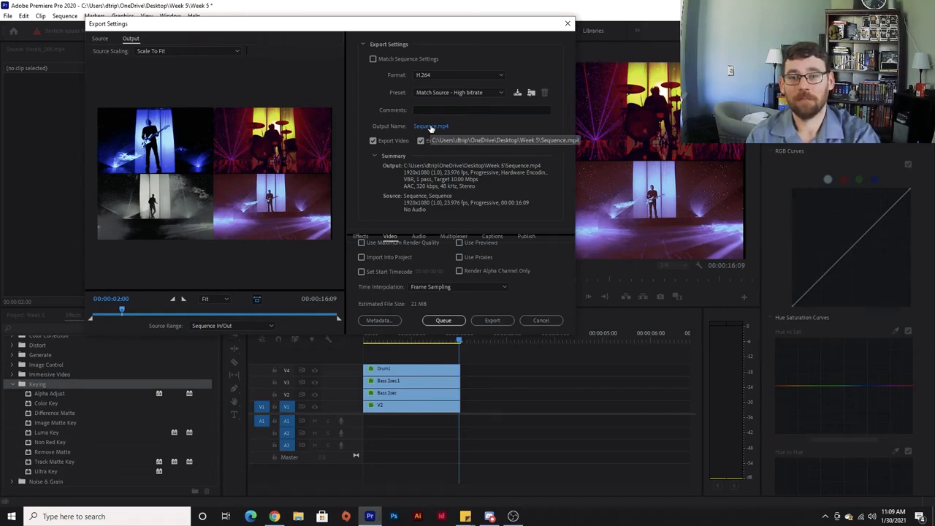
# Name the export's output file with the author's name followed by "-key" and save it in the Week 5 folder.
pyautogui.click(431, 127)
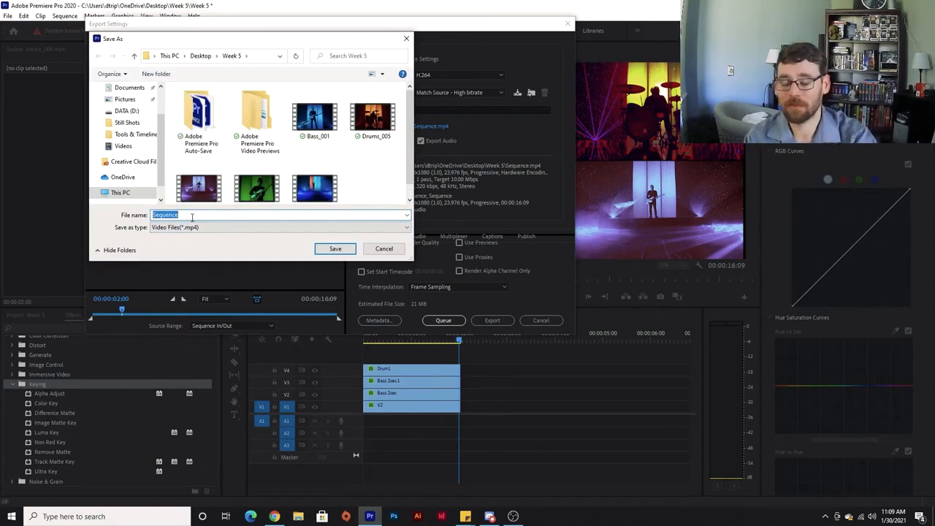
pyautogui.write('Dtripp-')
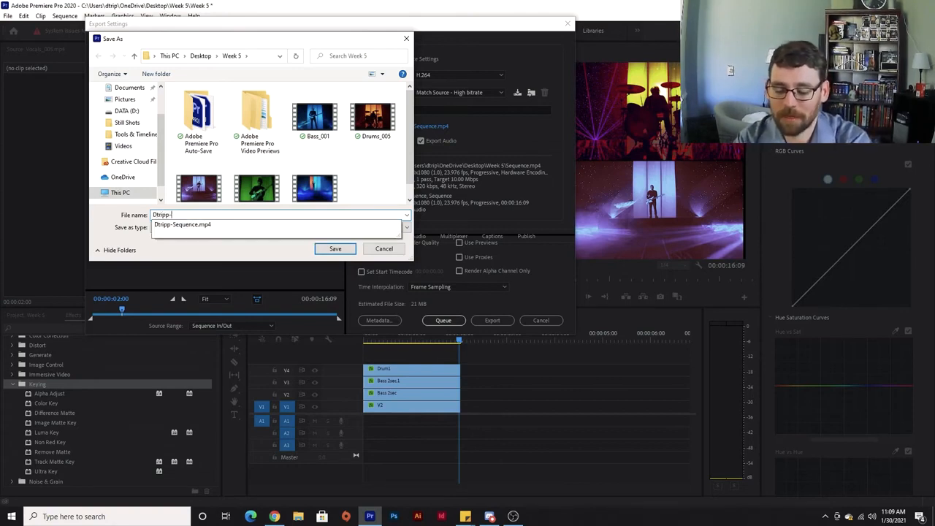
pyautogui.write('Effe')
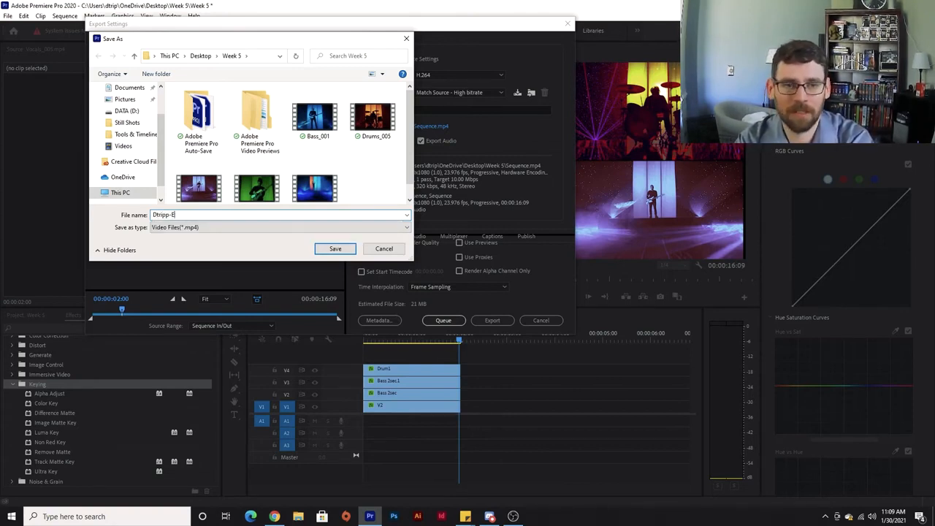
pyautogui.press('BackSpace')
pyautogui.write('key')
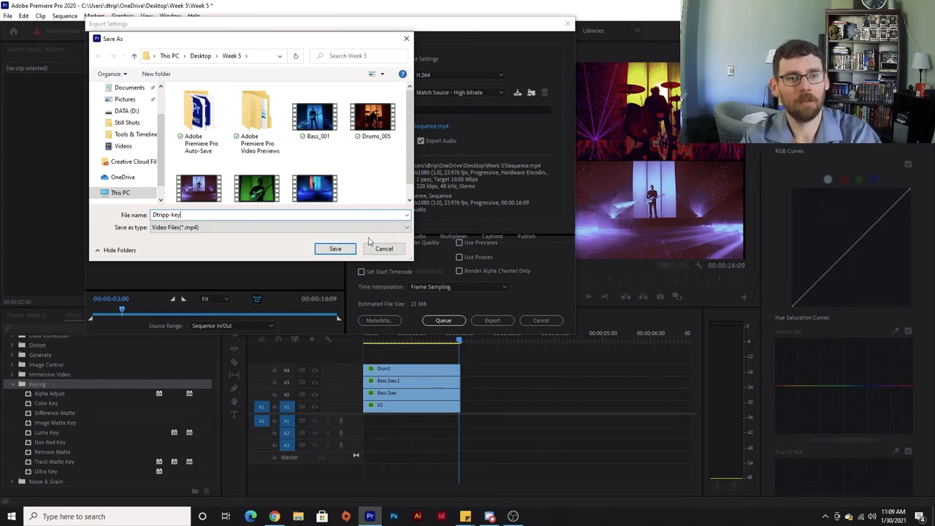
pyautogui.click(336, 249)
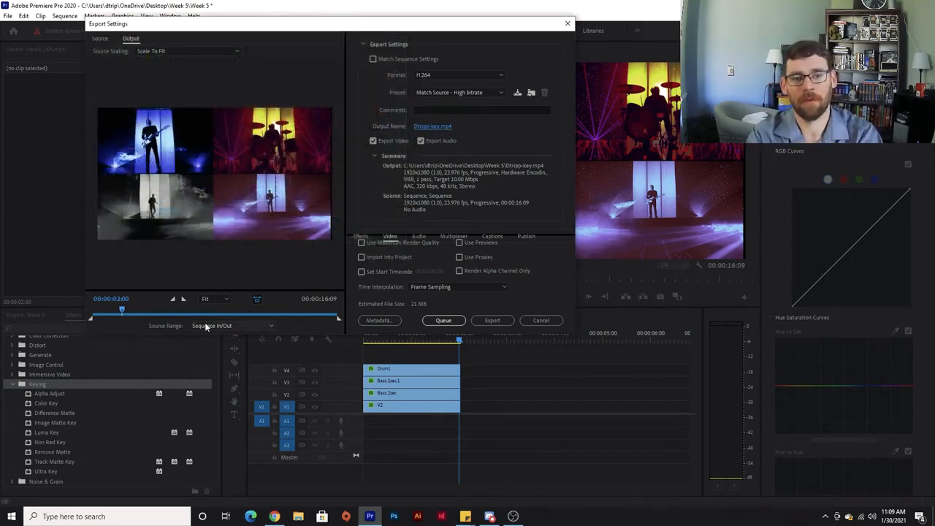
# Set the export's source range to Entire Sequence, try to export the H.264 video, and close the export settings.
pyautogui.click(219, 326)
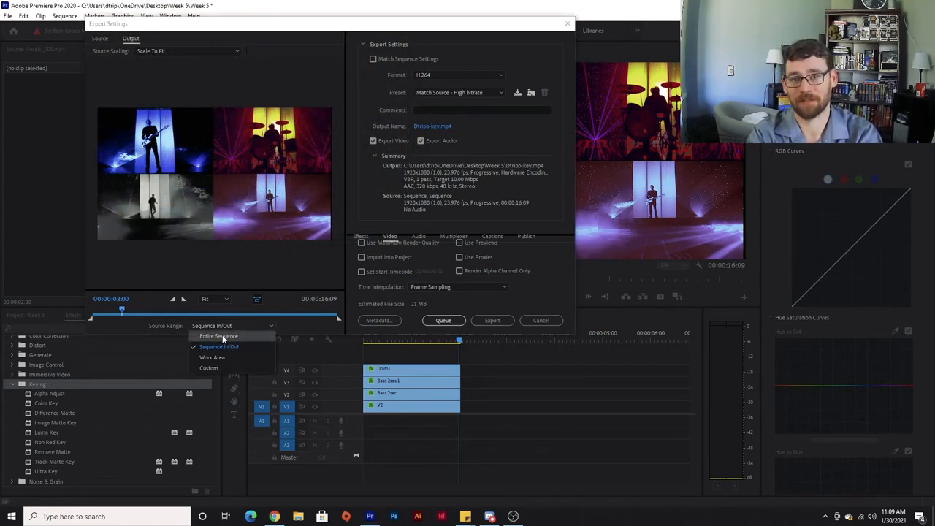
pyautogui.click(223, 336)
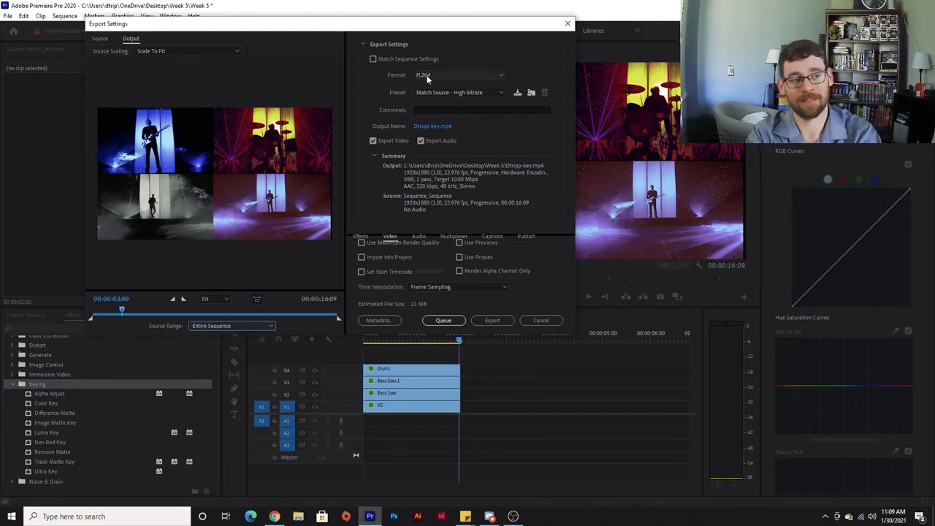
pyautogui.click(486, 320)
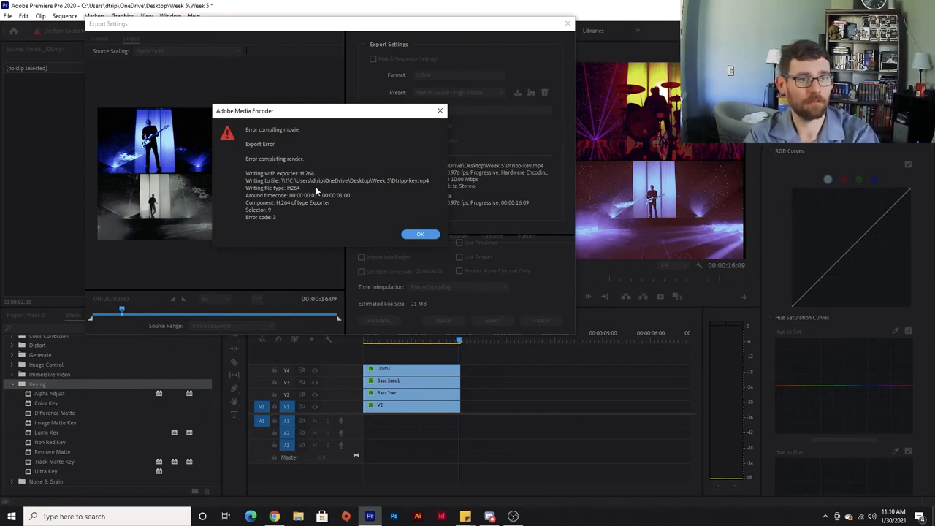
pyautogui.click(413, 234)
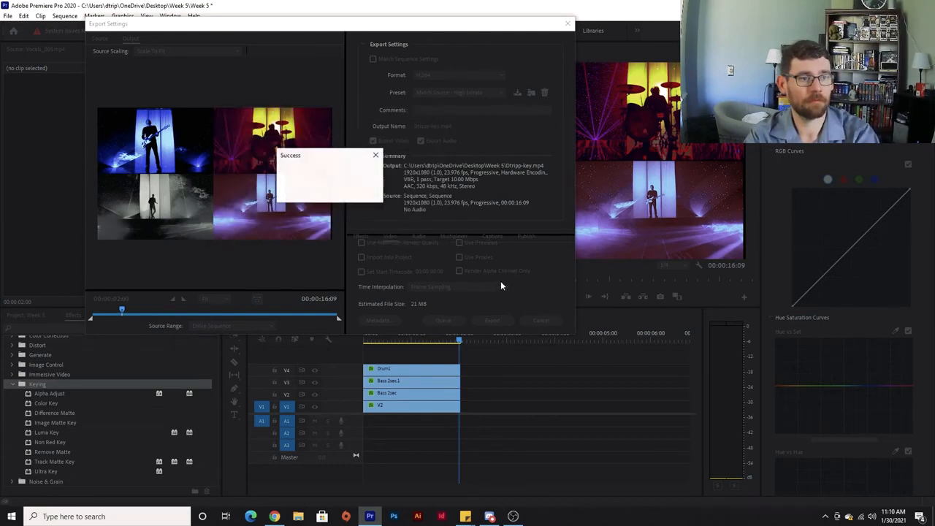
pyautogui.click(355, 191)
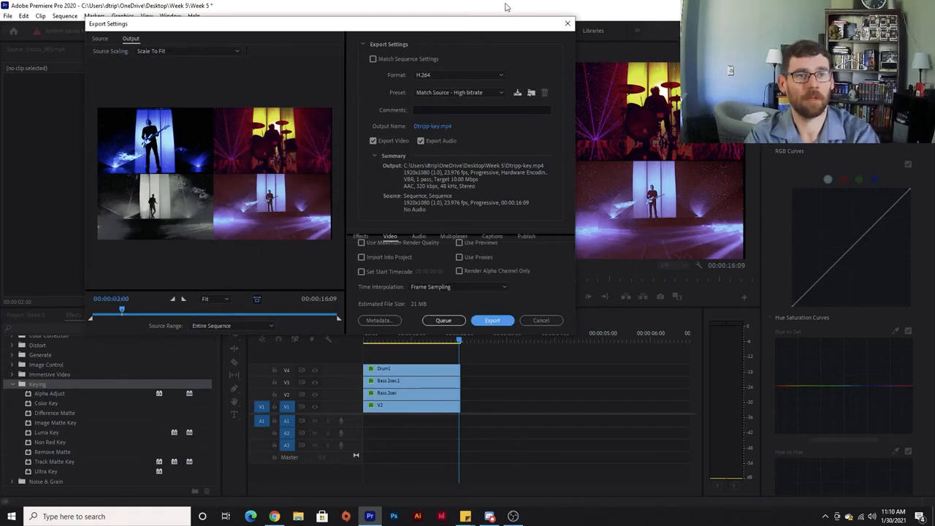
pyautogui.click(567, 24)
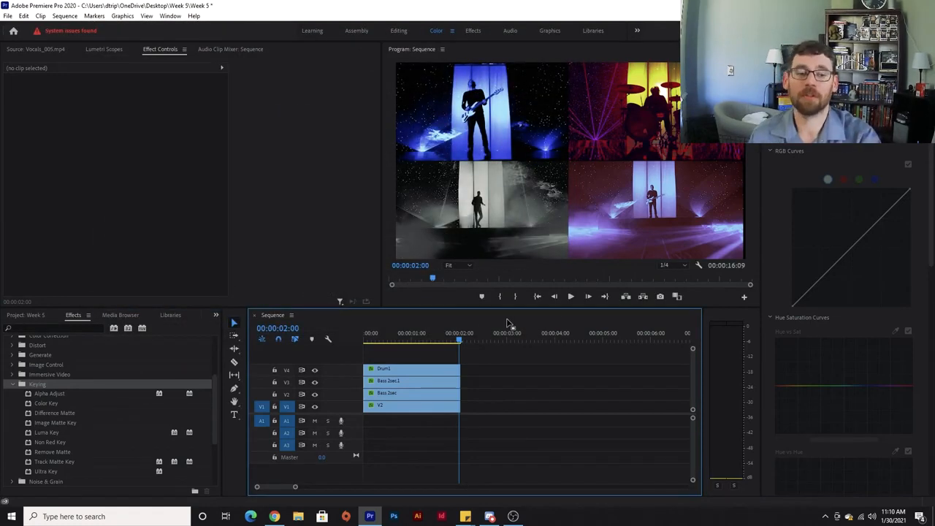
# Switch to the browser and review the Keyframe Basics assignment's instructions and submission requirements.
pyautogui.click(274, 516)
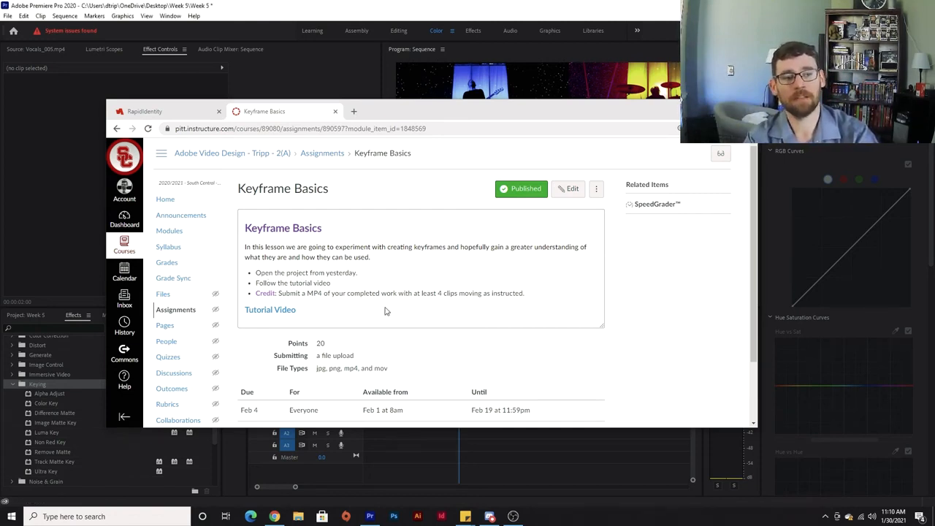
pyautogui.scroll(-1, 403, 310)
pyautogui.scroll(1, 317, 274)
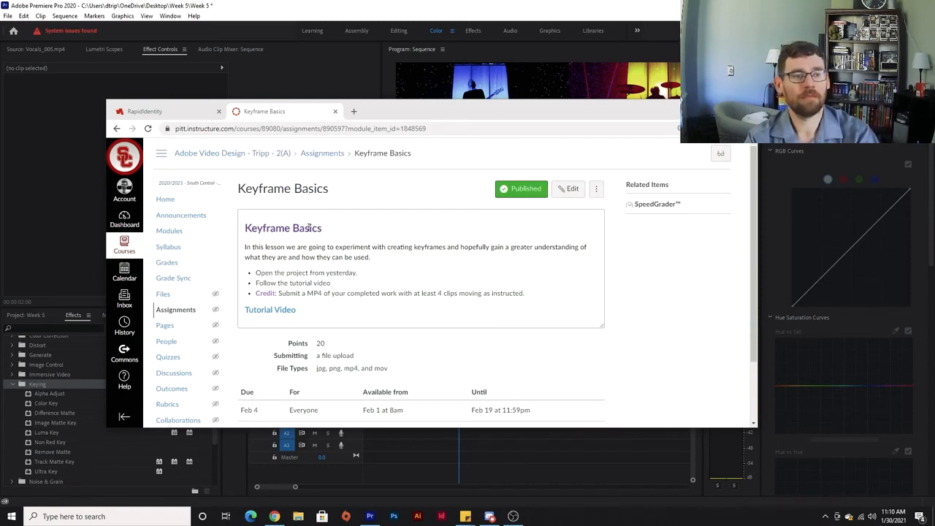
pyautogui.moveTo(318, 228); pyautogui.dragTo(242, 230)
# Switch back to Premiere Pro and quit it, saving the changes to Week 5.prproj.
pyautogui.click(61, 217)
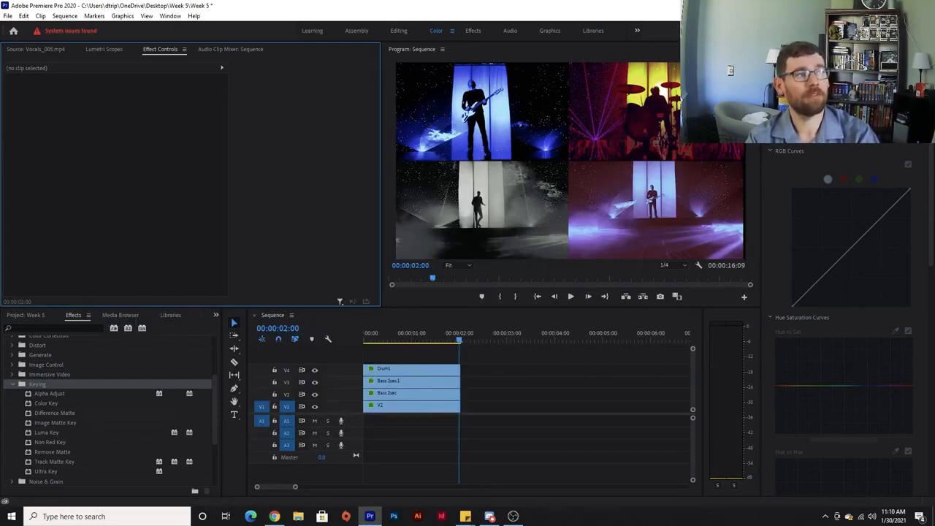
pyautogui.hotkey('ctrl', 'q')
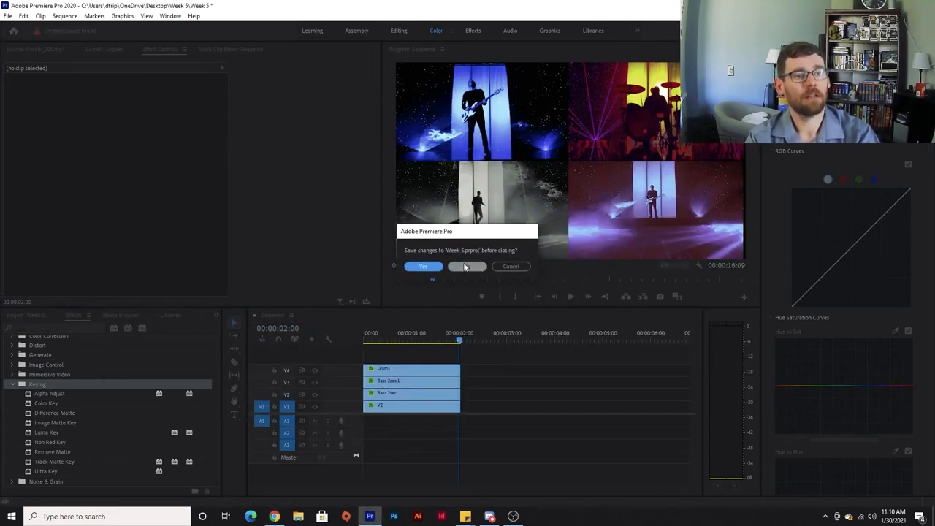
pyautogui.click(424, 266)
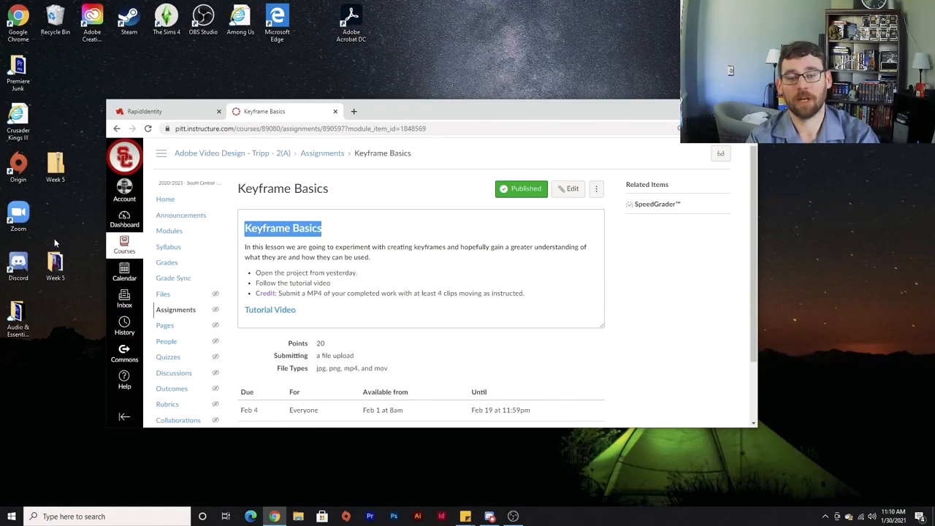
# Move the Week 5 project folder from the desktop to the Recycle Bin and permanently empty the bin.
pyautogui.click(55, 264)
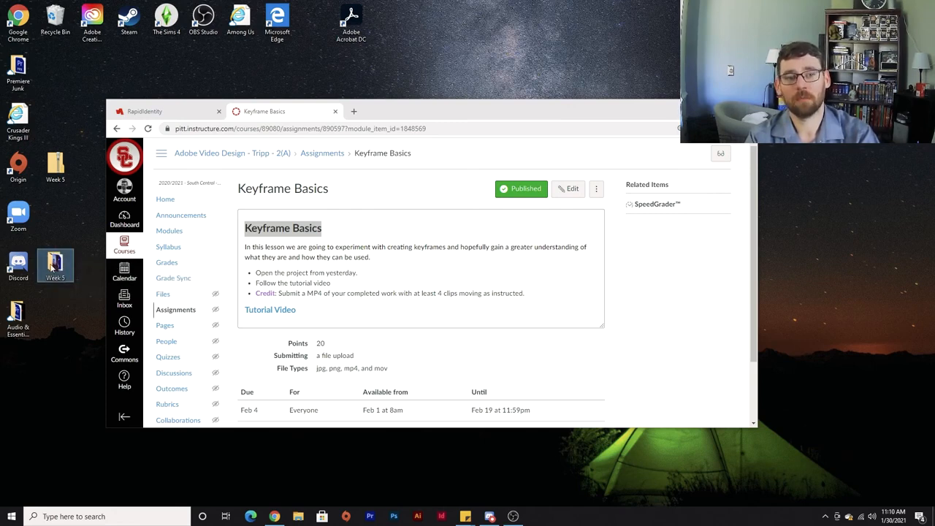
pyautogui.moveTo(52, 268); pyautogui.dragTo(55, 20)
pyautogui.rightClick(59, 21)
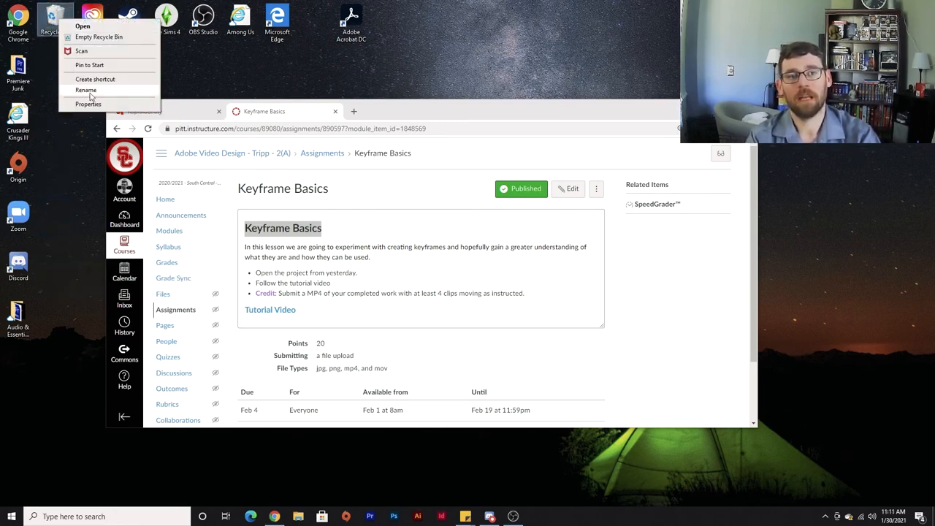
pyautogui.click(108, 38)
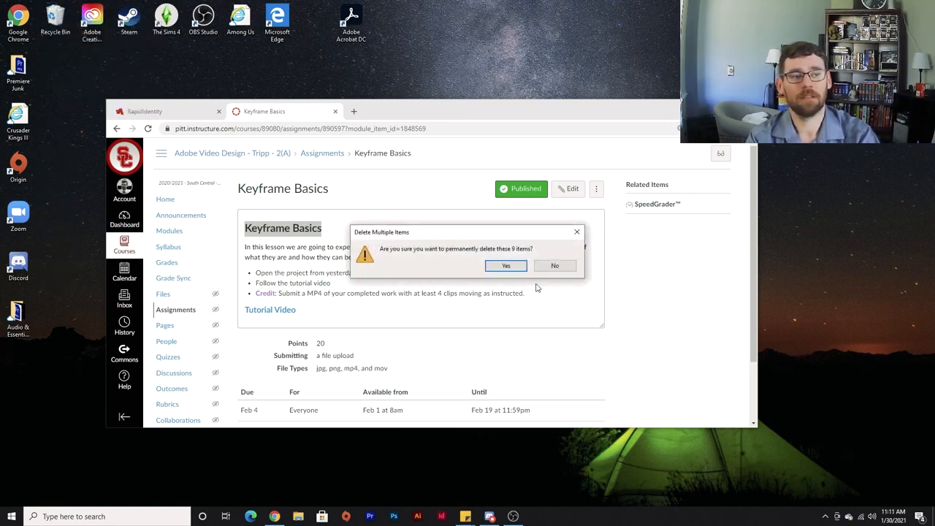
pyautogui.press('Return')
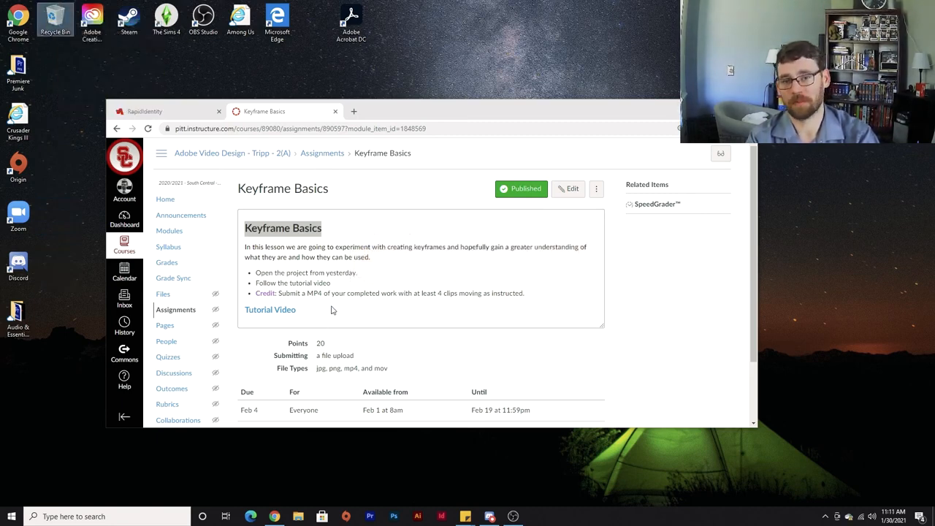